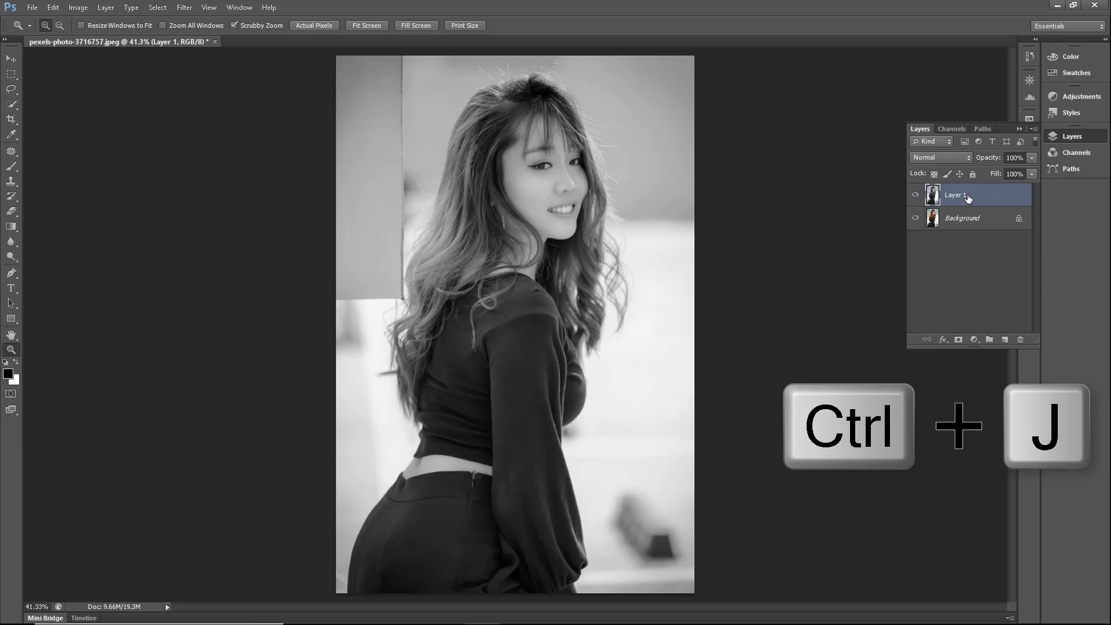
# - Duplicate Layer 1 and set the copy's blend mode to Color Dodge
pyautogui.hotkey('ctrl', 'j')
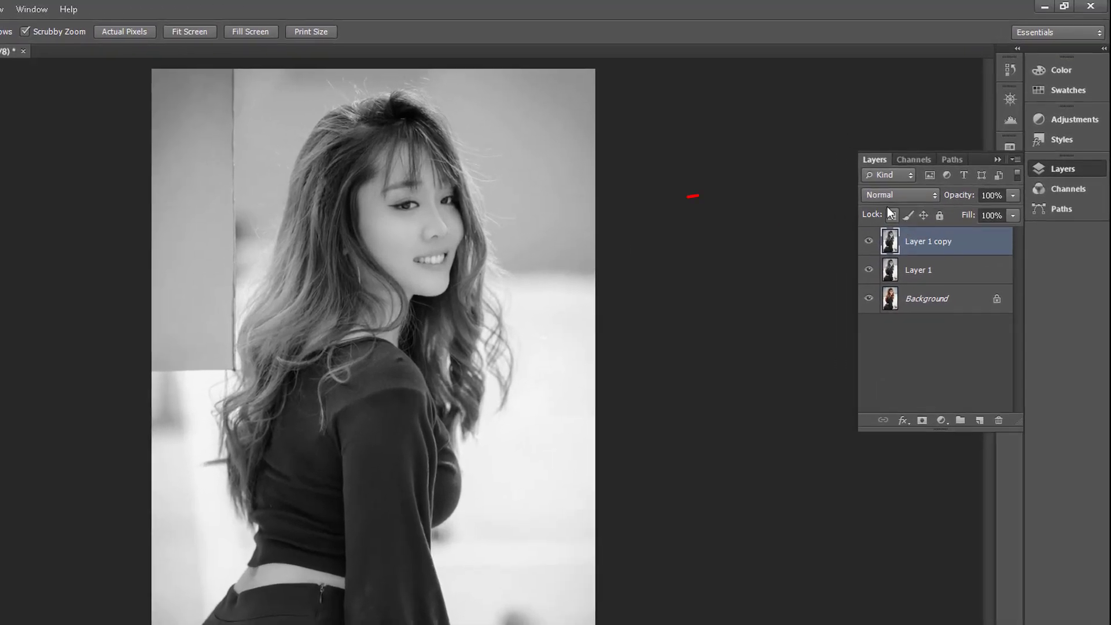
pyautogui.click(880, 196)
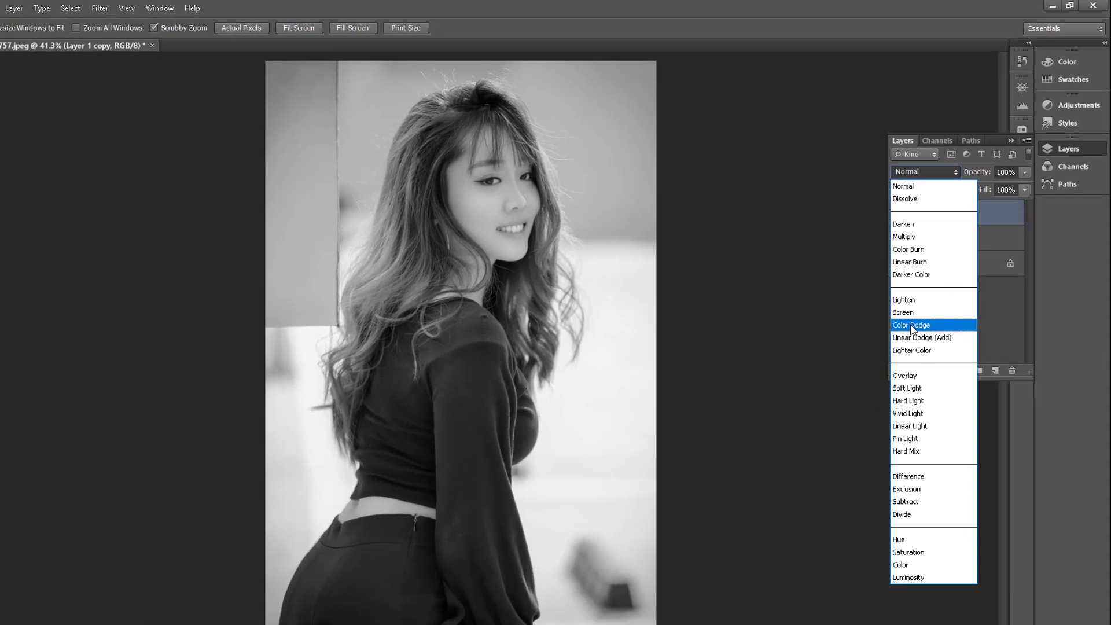
pyautogui.click(883, 371)
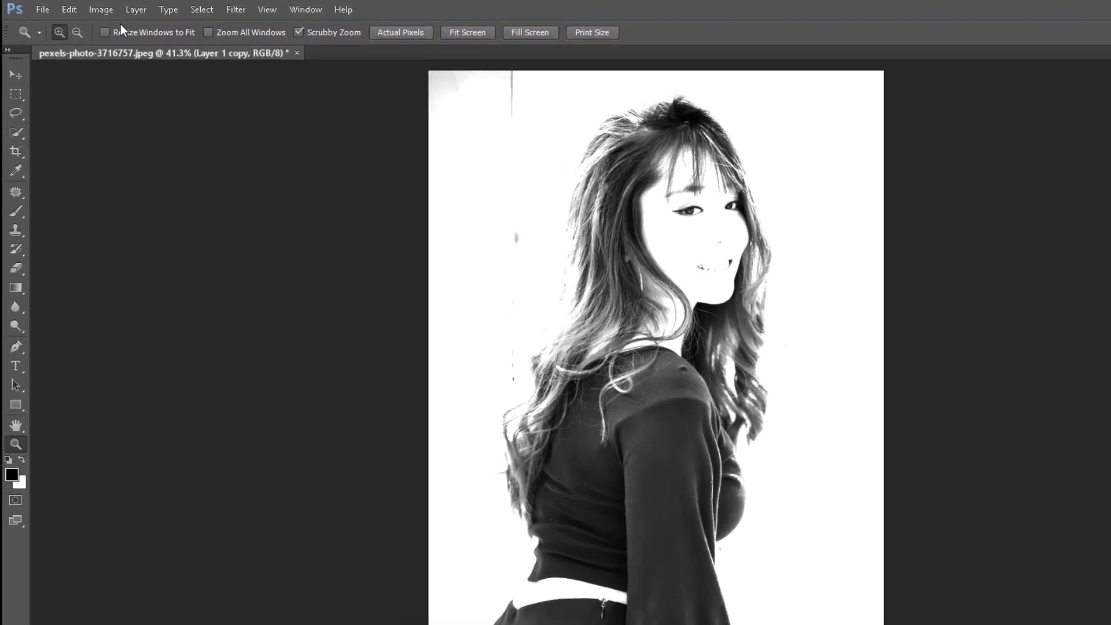
# - Invert the colors of the Layer 1 copy
pyautogui.click(79, 8)
pyautogui.moveTo(128, 62)
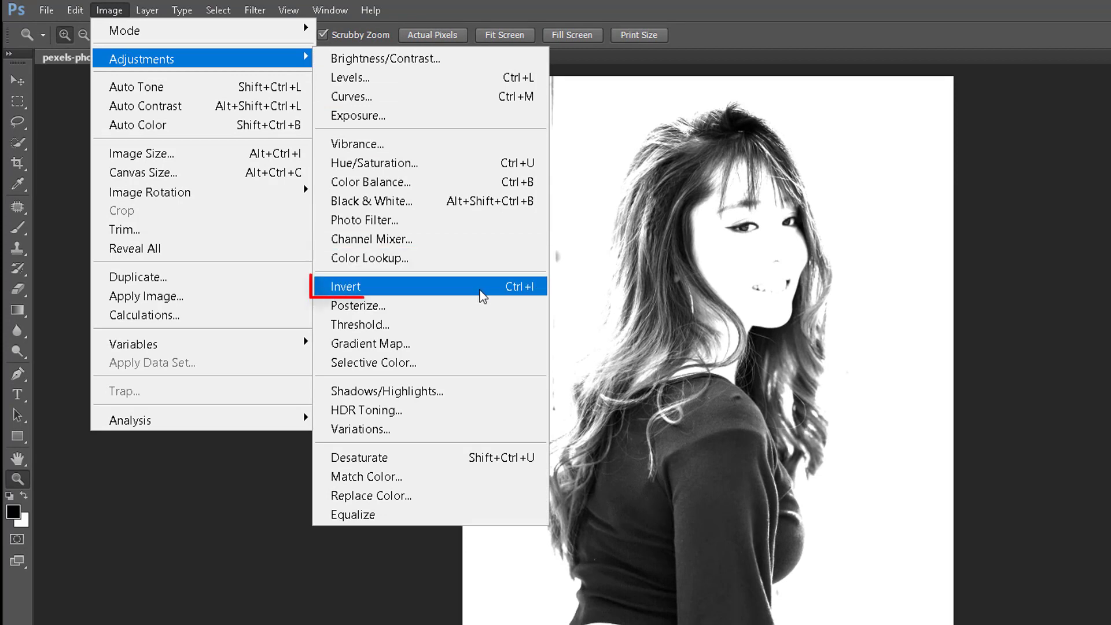
pyautogui.click(483, 289)
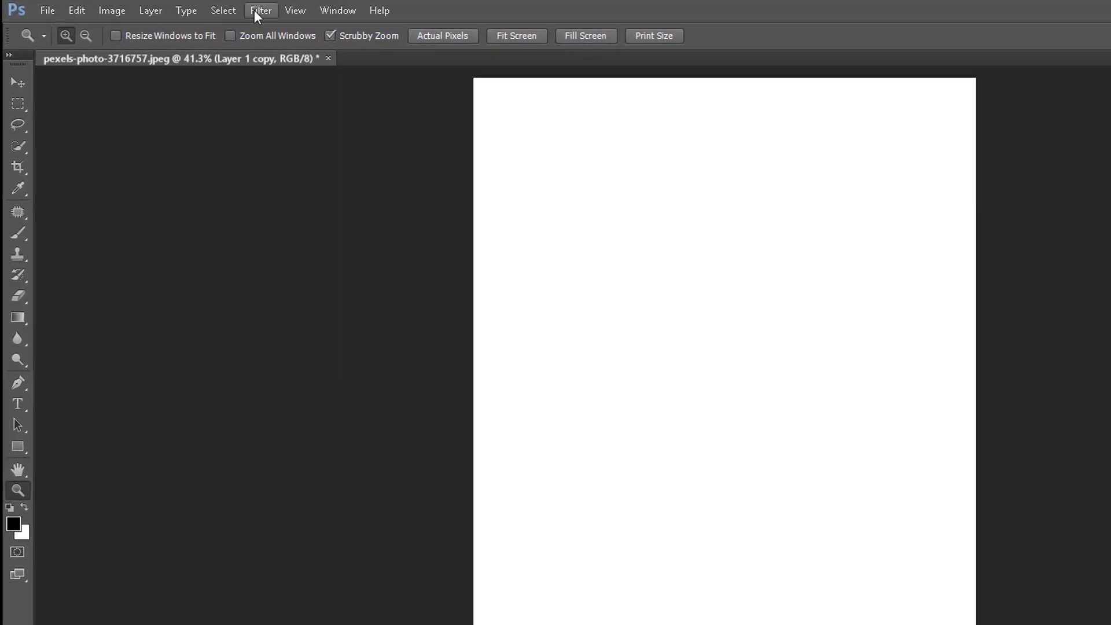
# - Apply a Gaussian Blur with a 10.0 pixel radius to the inverted Layer 1 copy
pyautogui.click(259, 8)
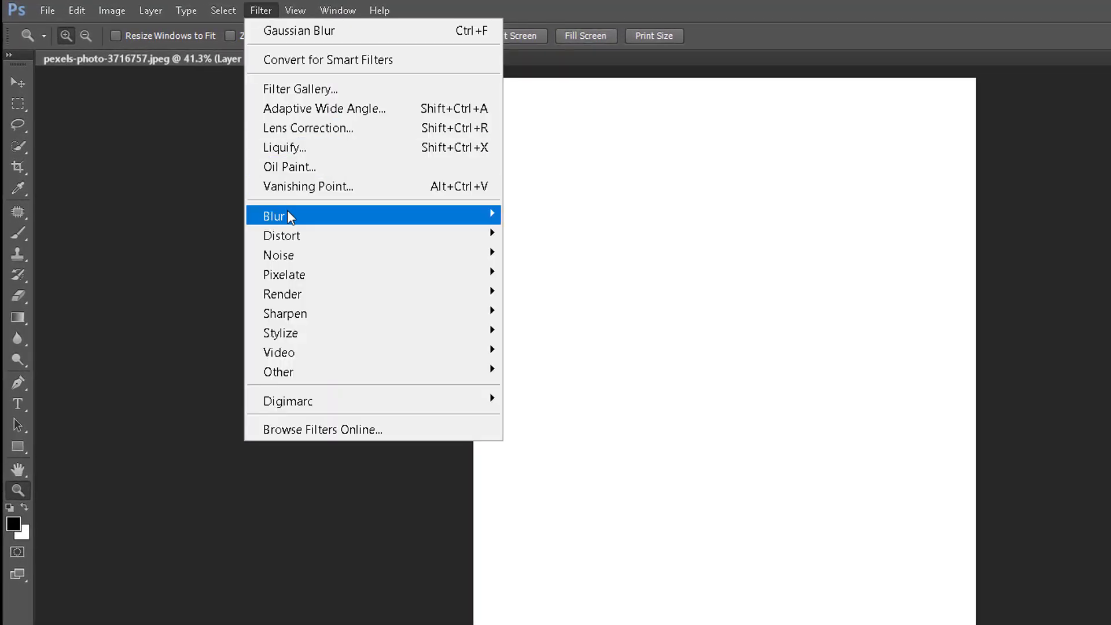
pyautogui.moveTo(288, 212)
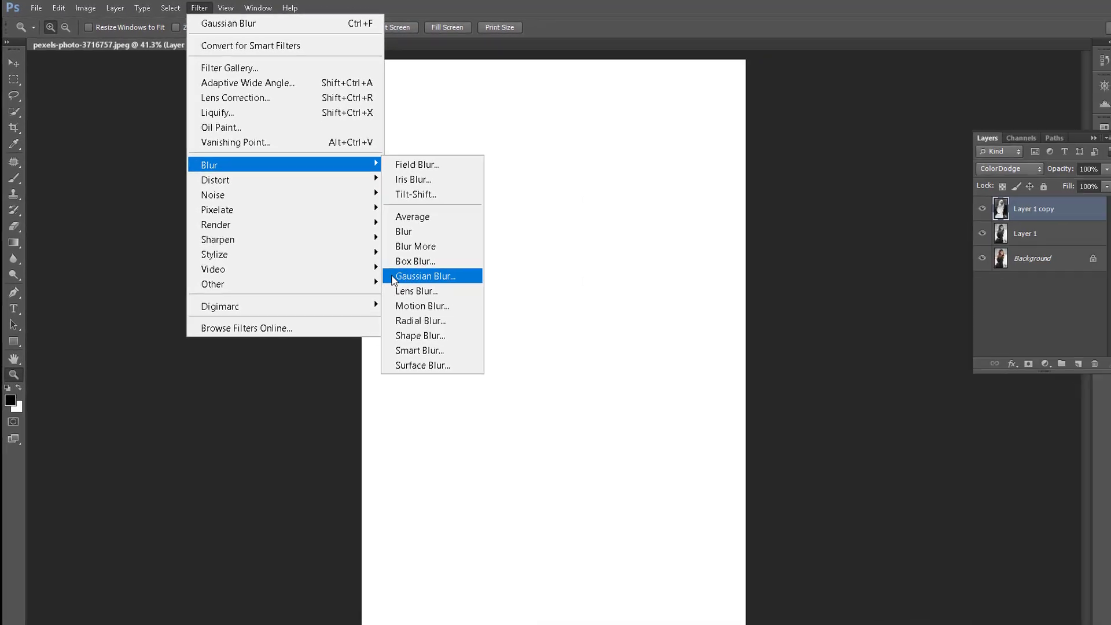
pyautogui.click(515, 365)
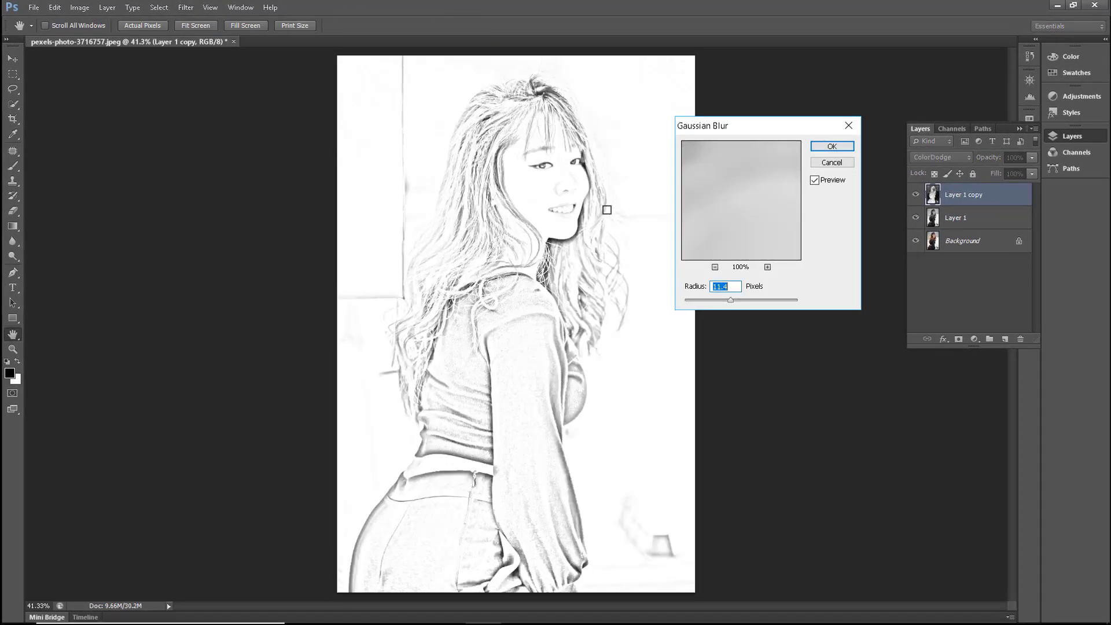
pyautogui.moveTo(731, 297); pyautogui.dragTo(729, 300)
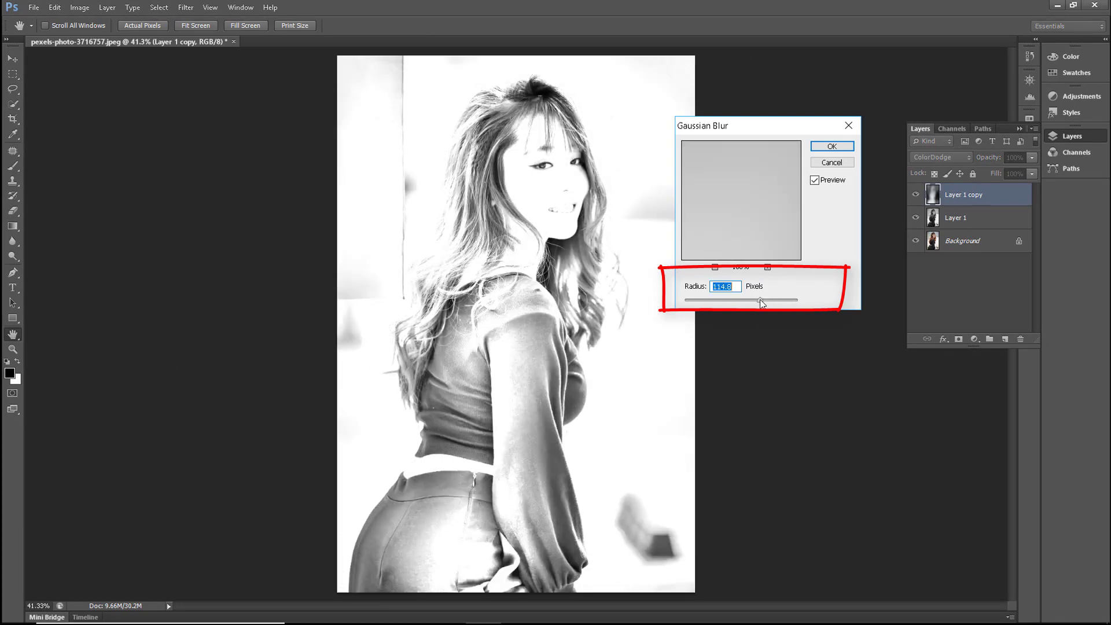
pyautogui.moveTo(759, 300)
pyautogui.mouseDown()
pyautogui.moveTo(698, 303)
pyautogui.moveTo(727, 304)
pyautogui.mouseUp()
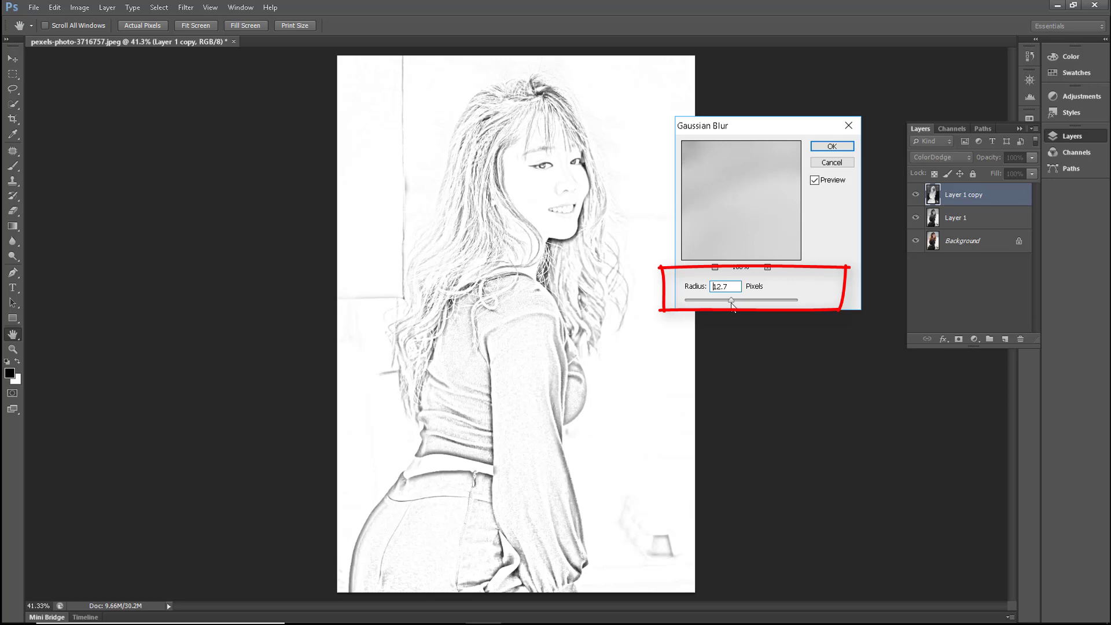
pyautogui.moveTo(731, 304); pyautogui.dragTo(731, 304)
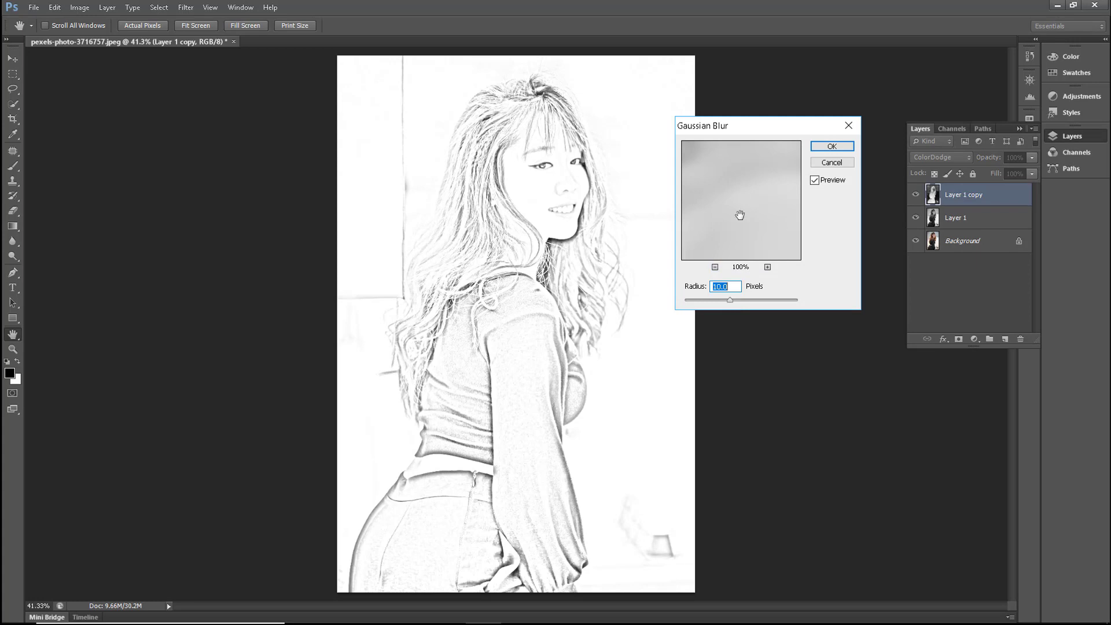
pyautogui.click(832, 147)
# - Hide the Background layer and merge the two visible sketch layers into one
pyautogui.press('z')
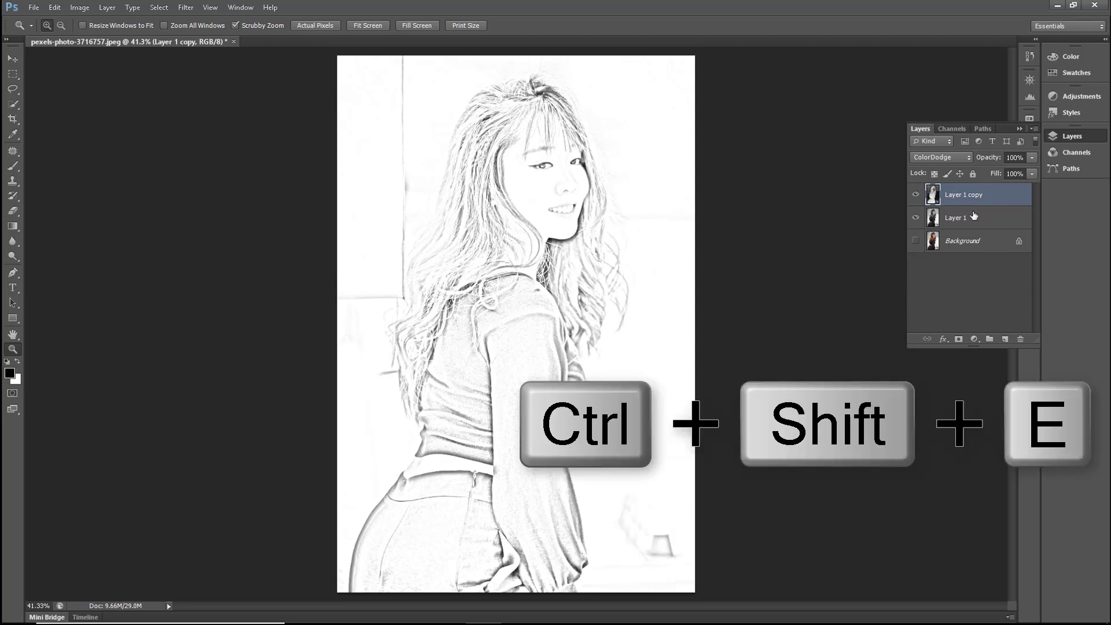
pyautogui.hotkey('ctrl', 'shift', 'e')
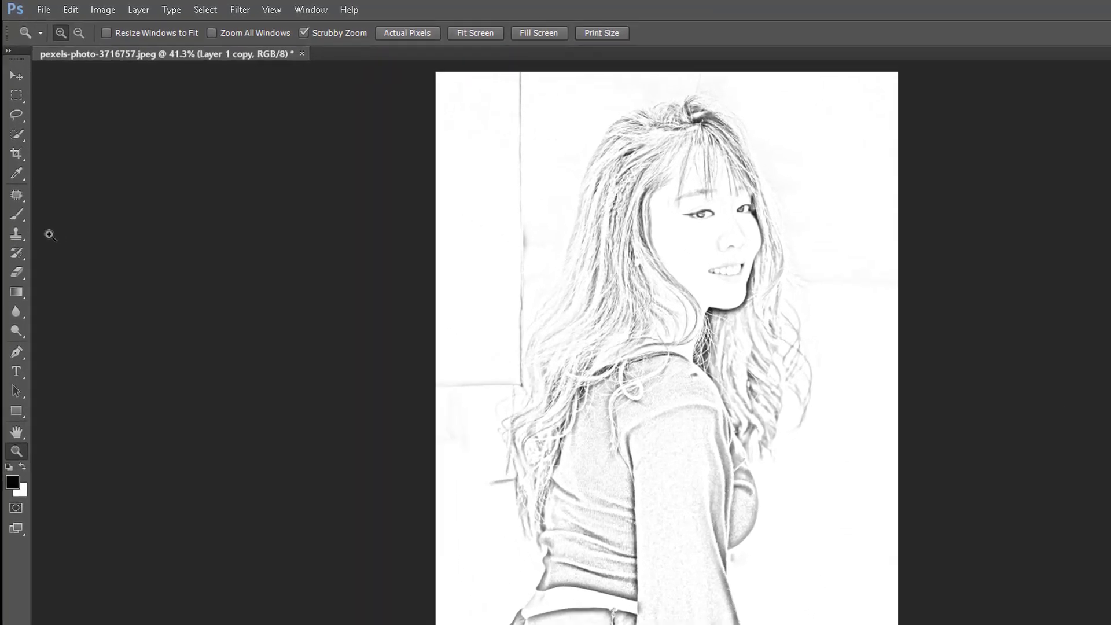
# - Paint out the wall lines beside the woman's hair with a white 180 px brush at 45% opacity
pyautogui.click(13, 166)
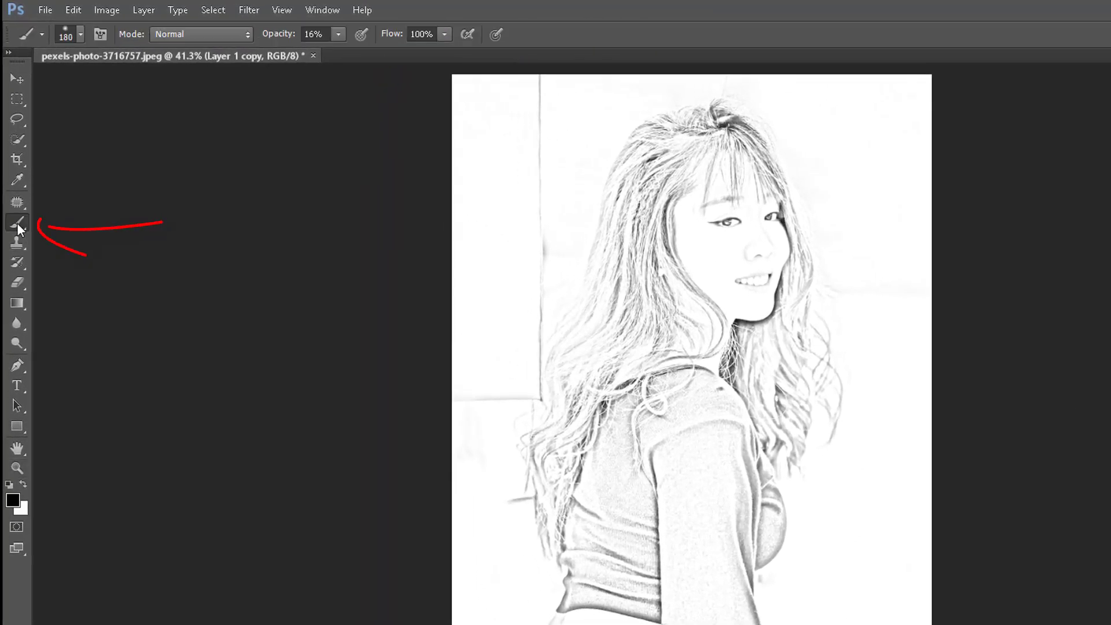
pyautogui.click(23, 484)
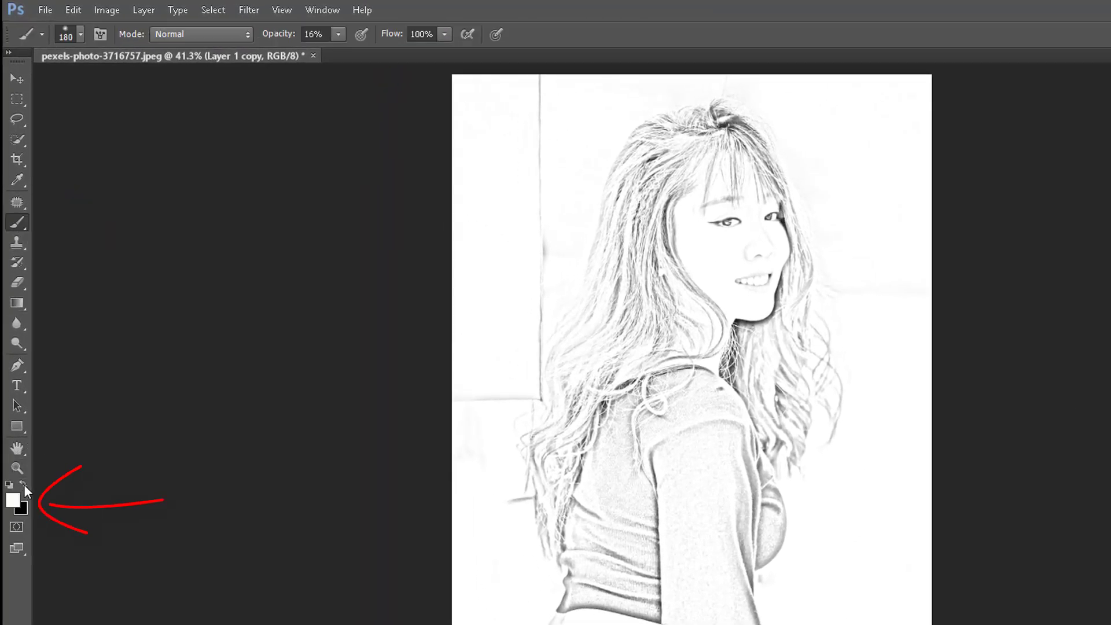
pyautogui.click(339, 36)
pyautogui.moveTo(340, 52); pyautogui.dragTo(363, 55)
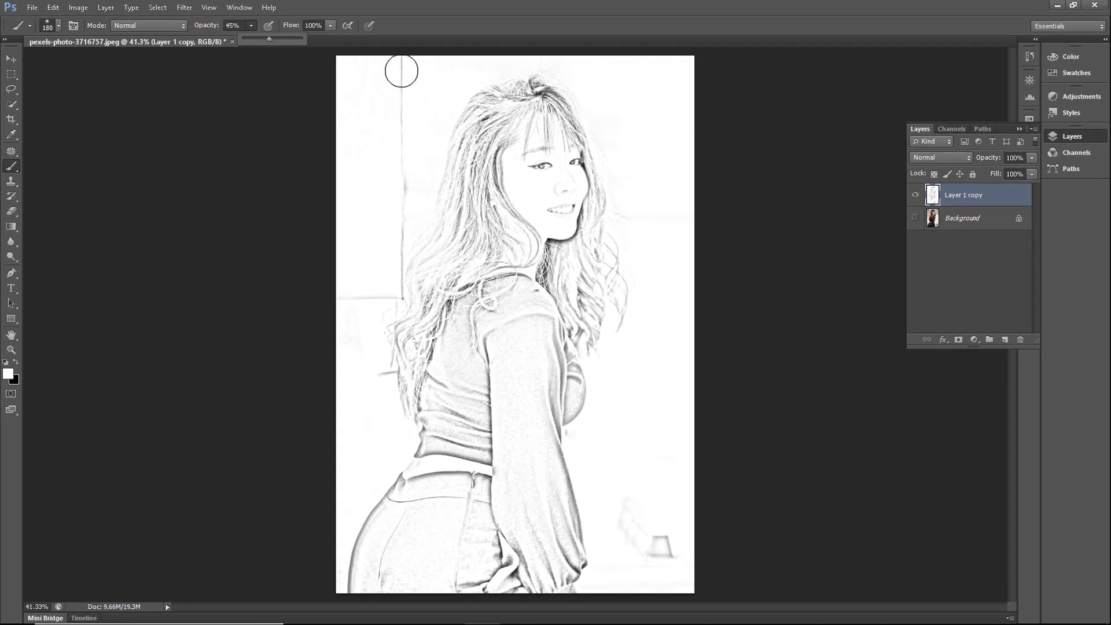
pyautogui.click(401, 71)
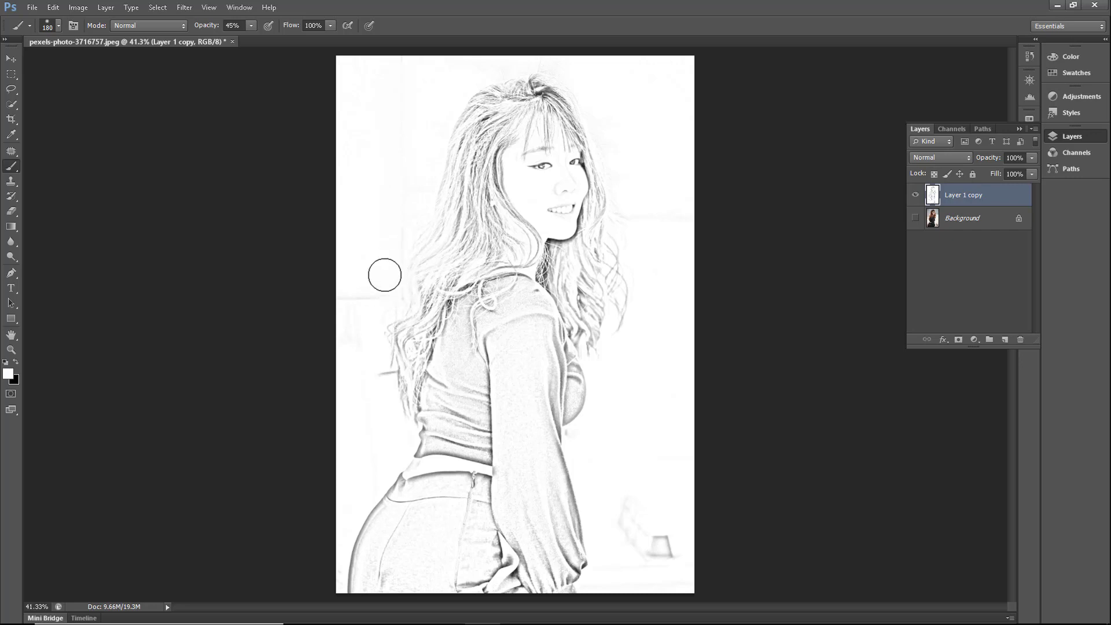
pyautogui.moveTo(393, 337); pyautogui.dragTo(382, 365)
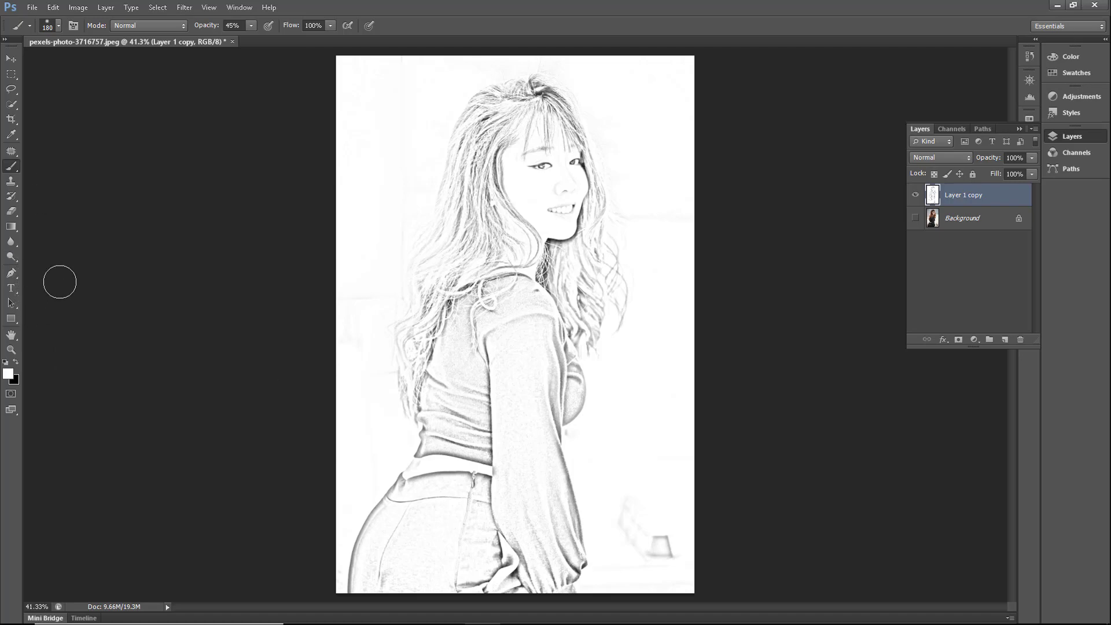
# - Fade the trousers and lower sleeve along the image's lower edge with a soft white 494 px brush at 20% opacity
pyautogui.click(9, 350)
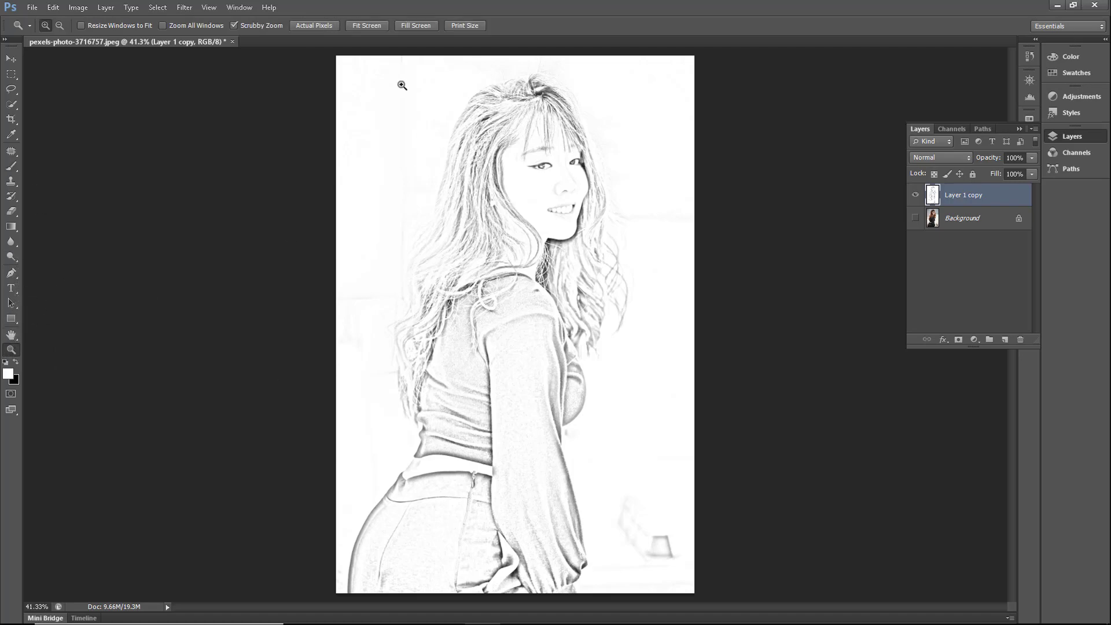
pyautogui.click(318, 25)
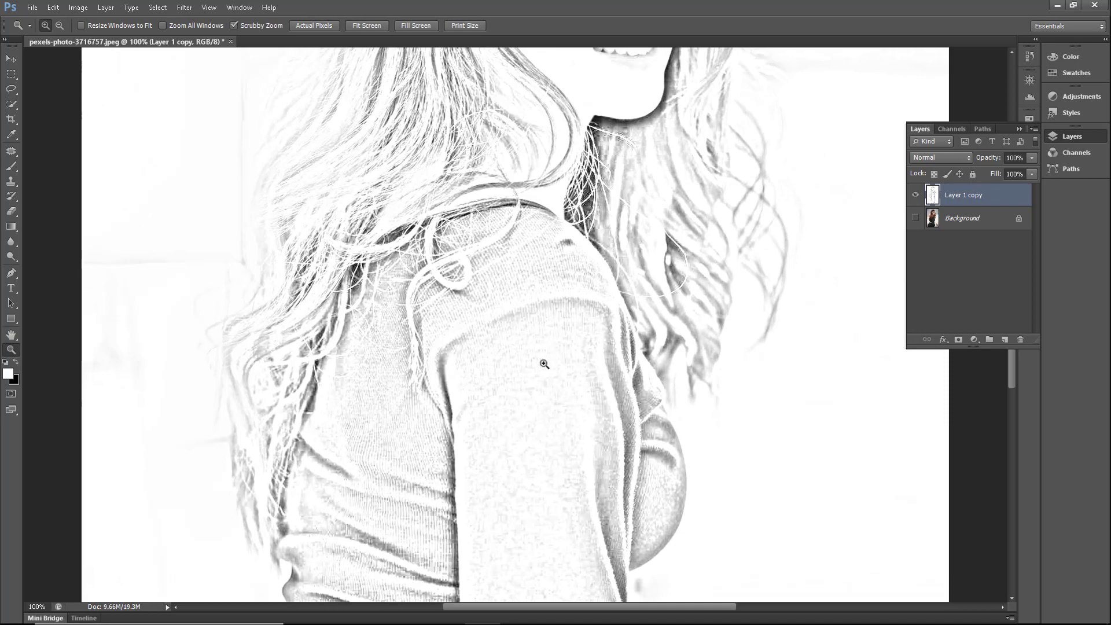
pyautogui.moveTo(545, 401); pyautogui.dragTo(550, 275)
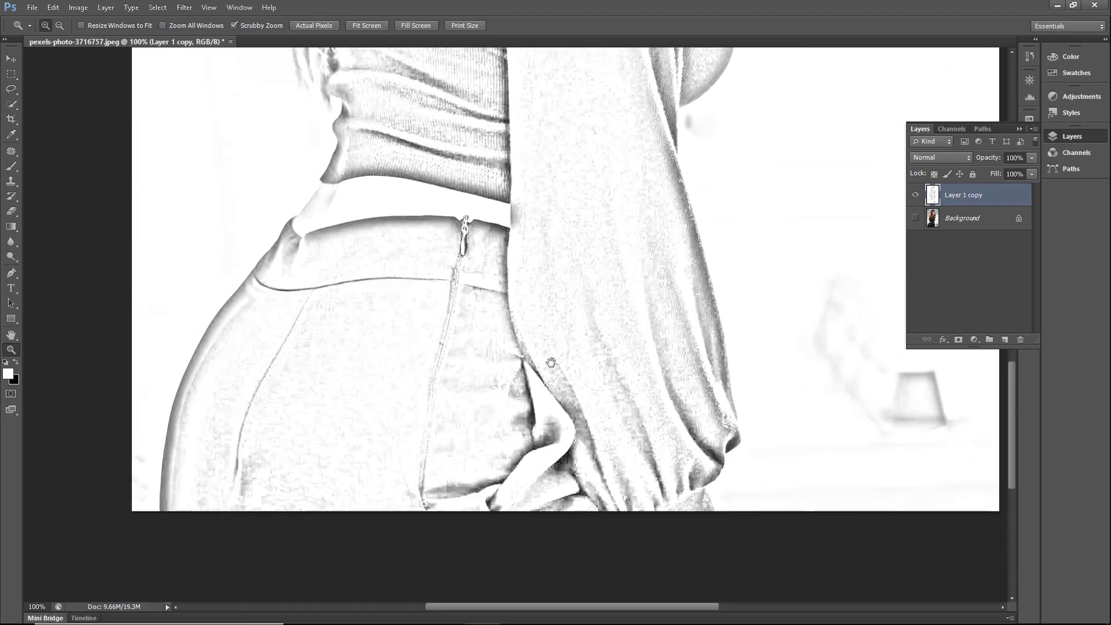
pyautogui.moveTo(585, 327); pyautogui.dragTo(593, 326)
pyautogui.hotkey('ctrl', '-')
pyautogui.hotkey('ctrl', '-')
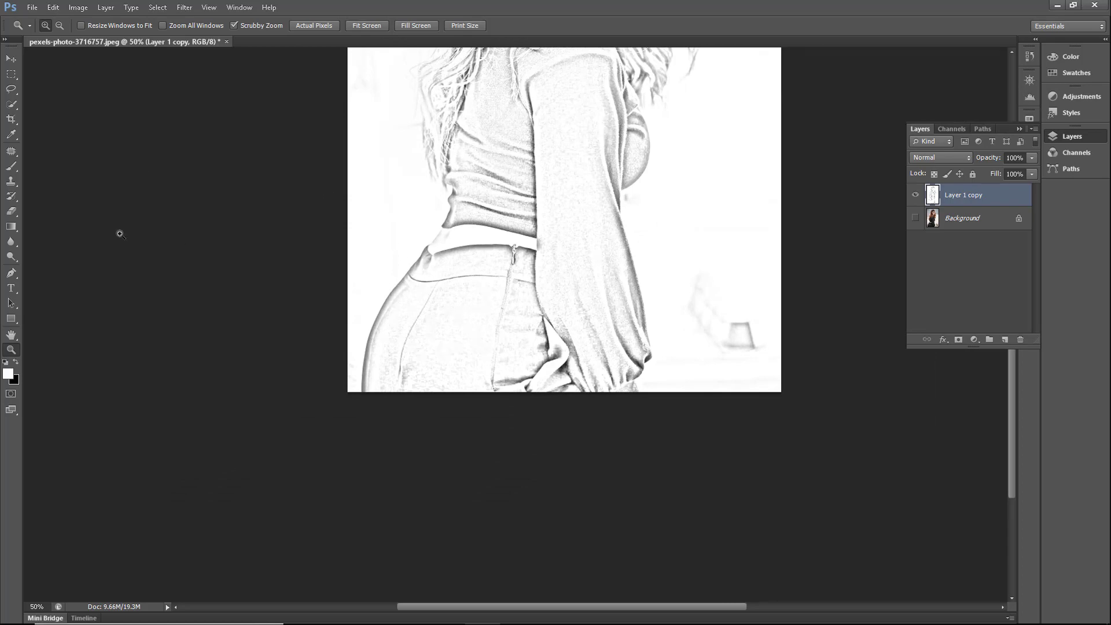
pyautogui.click(11, 166)
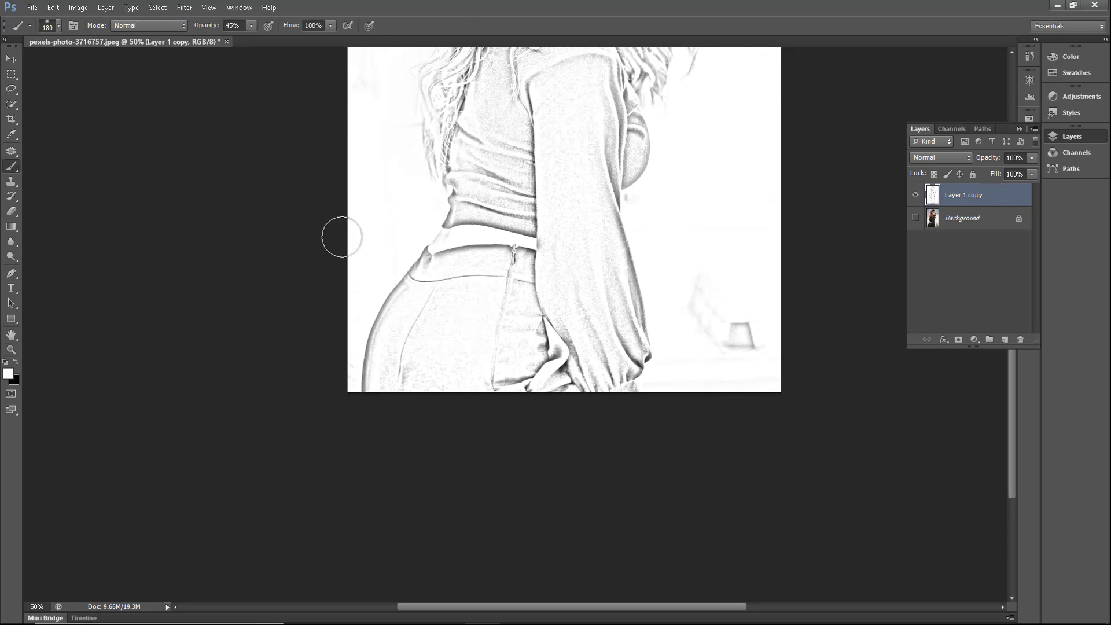
pyautogui.rightClick(396, 213)
pyautogui.moveTo(499, 240); pyautogui.dragTo(502, 241)
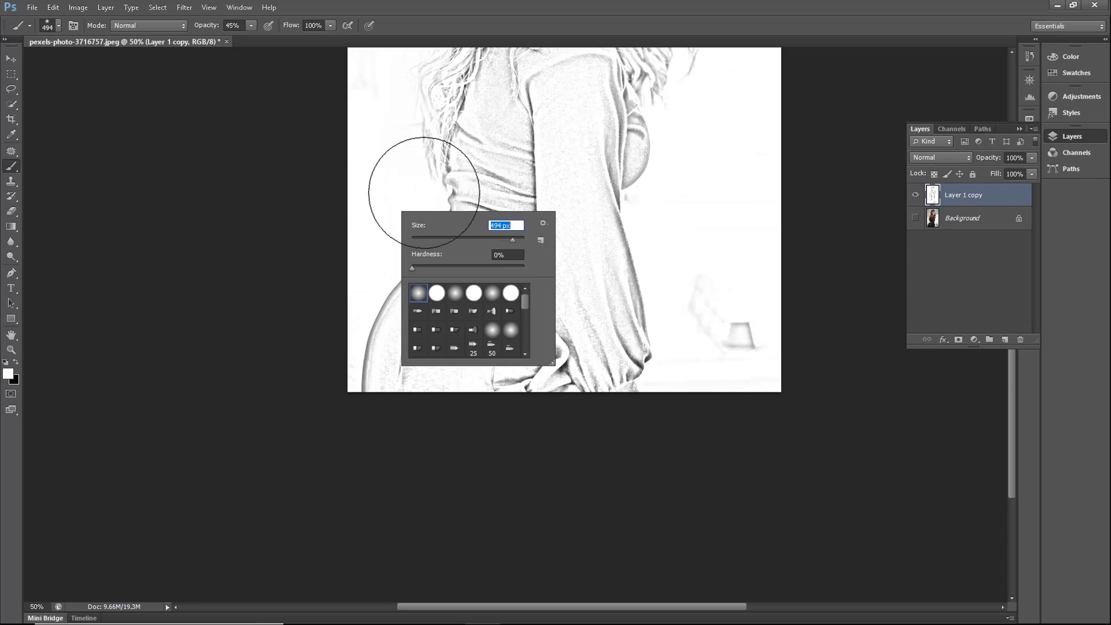
pyautogui.click(253, 30)
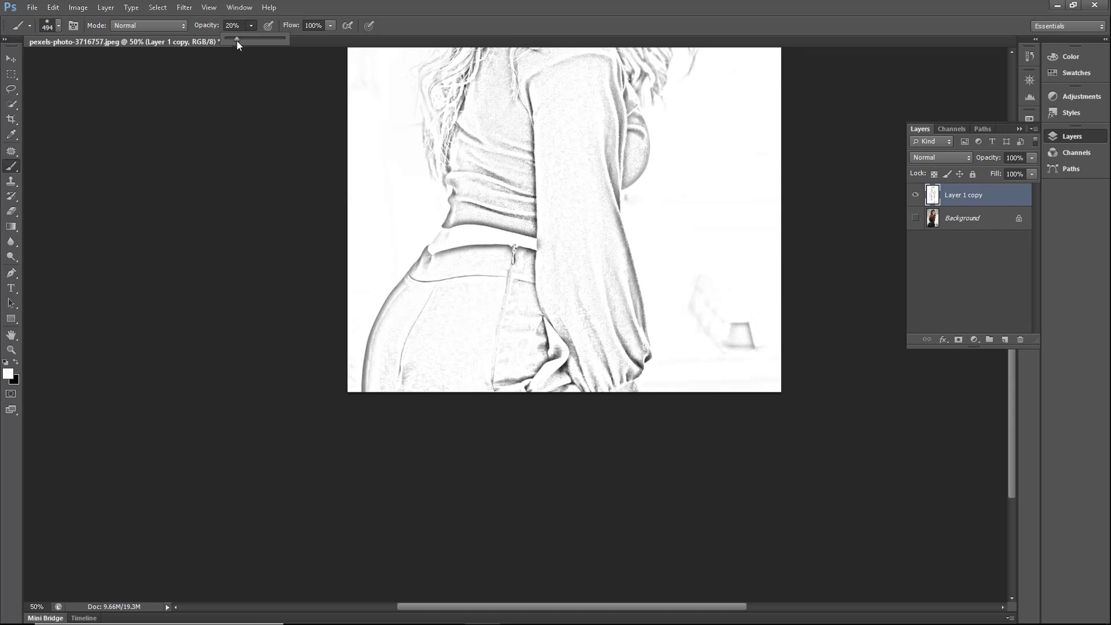
pyautogui.click(382, 384)
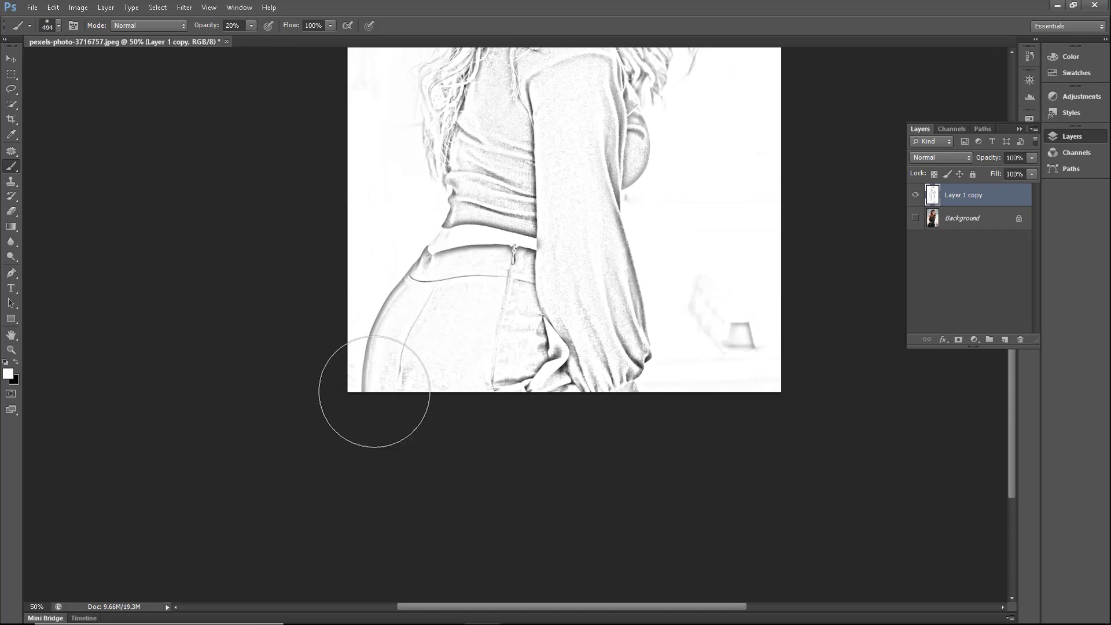
pyautogui.moveTo(375, 391)
pyautogui.mouseDown()
pyautogui.moveTo(359, 402)
pyautogui.moveTo(397, 352)
pyautogui.moveTo(374, 367)
pyautogui.moveTo(375, 384)
pyautogui.moveTo(422, 399)
pyautogui.moveTo(601, 392)
pyautogui.moveTo(579, 392)
pyautogui.moveTo(612, 366)
pyautogui.moveTo(546, 359)
pyautogui.moveTo(548, 381)
pyautogui.moveTo(649, 339)
pyautogui.moveTo(727, 339)
pyautogui.moveTo(719, 355)
pyautogui.moveTo(657, 322)
pyautogui.moveTo(724, 303)
pyautogui.moveTo(727, 339)
pyautogui.moveTo(737, 296)
pyautogui.moveTo(726, 347)
pyautogui.moveTo(649, 318)
pyautogui.moveTo(640, 335)
pyautogui.moveTo(674, 371)
pyautogui.moveTo(576, 466)
pyautogui.mouseUp()
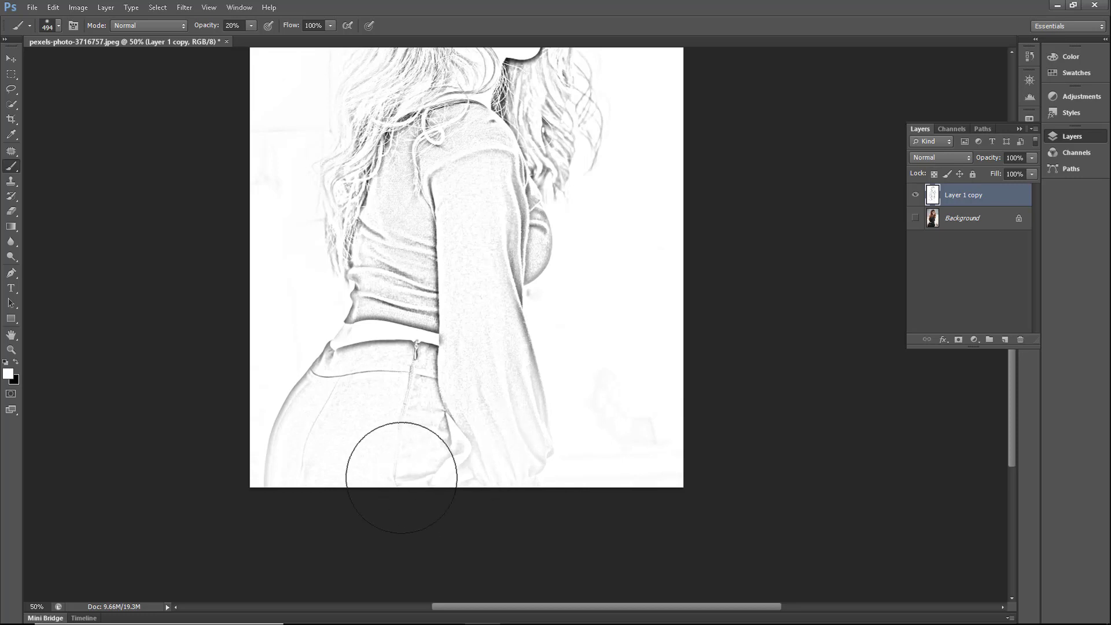
pyautogui.moveTo(402, 478)
pyautogui.mouseDown()
pyautogui.moveTo(479, 449)
pyautogui.moveTo(473, 426)
pyautogui.moveTo(530, 402)
pyautogui.moveTo(529, 367)
pyautogui.moveTo(491, 449)
pyautogui.moveTo(434, 481)
pyautogui.moveTo(516, 489)
pyautogui.moveTo(542, 476)
pyautogui.moveTo(496, 500)
pyautogui.moveTo(452, 477)
pyautogui.moveTo(288, 478)
pyautogui.moveTo(262, 472)
pyautogui.moveTo(281, 443)
pyautogui.moveTo(306, 474)
pyautogui.moveTo(277, 491)
pyautogui.moveTo(316, 474)
pyautogui.moveTo(266, 487)
pyautogui.moveTo(322, 437)
pyautogui.moveTo(296, 430)
pyautogui.moveTo(320, 468)
pyautogui.moveTo(544, 450)
pyautogui.moveTo(504, 471)
pyautogui.moveTo(319, 395)
pyautogui.moveTo(329, 374)
pyautogui.moveTo(308, 387)
pyautogui.moveTo(398, 423)
pyautogui.moveTo(441, 378)
pyautogui.moveTo(387, 353)
pyautogui.moveTo(414, 323)
pyautogui.moveTo(446, 321)
pyautogui.moveTo(444, 298)
pyautogui.moveTo(393, 298)
pyautogui.moveTo(422, 277)
pyautogui.mouseUp()
# - Lighten the shading on the back of the blouse with a soft white 298 px brush at 20% opacity
pyautogui.click(12, 350)
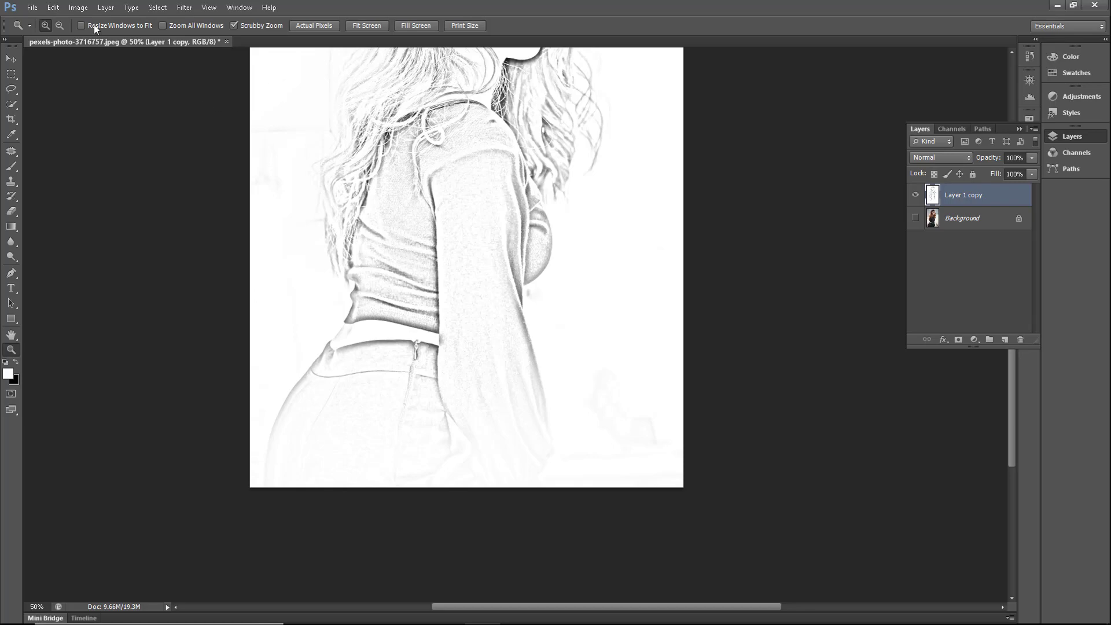
pyautogui.click(403, 174)
pyautogui.click(420, 226)
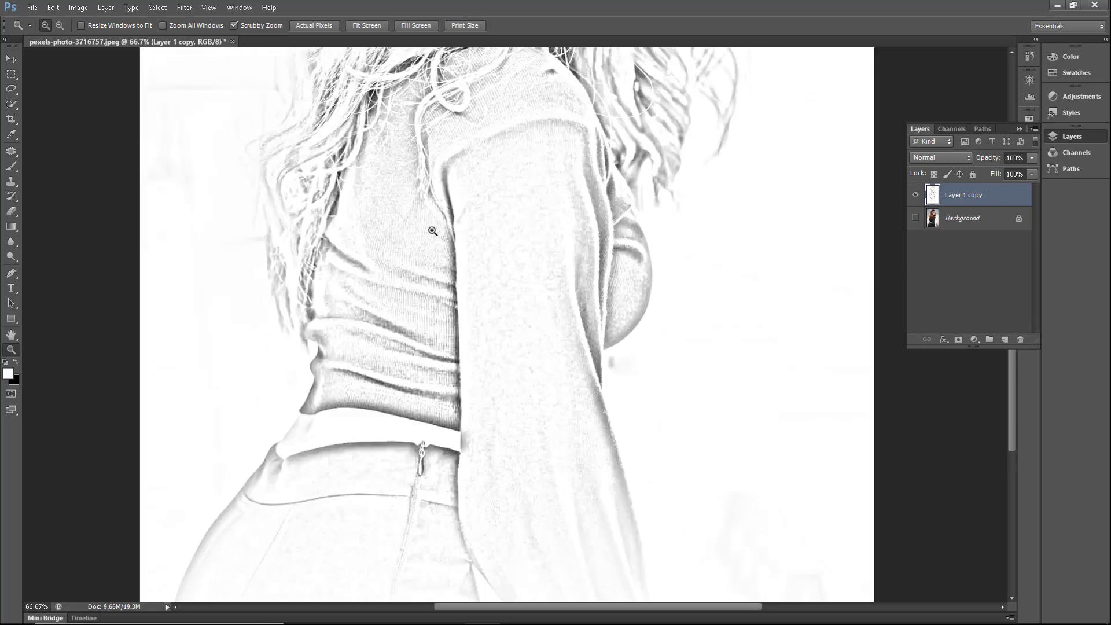
pyautogui.click(12, 168)
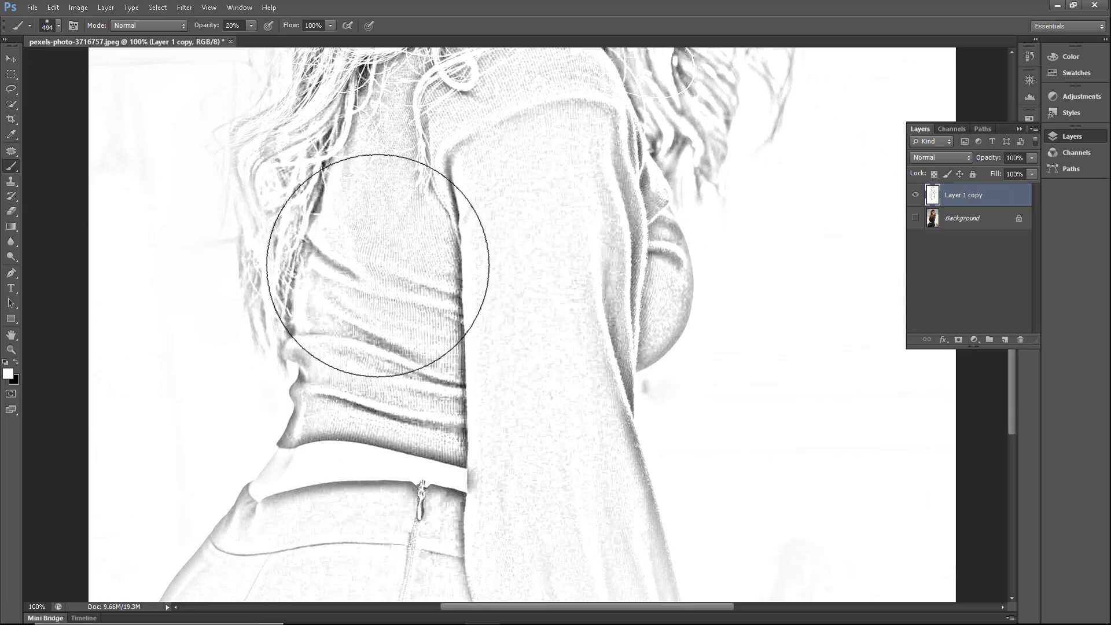
pyautogui.rightClick(404, 266)
pyautogui.moveTo(507, 292); pyautogui.dragTo(501, 293)
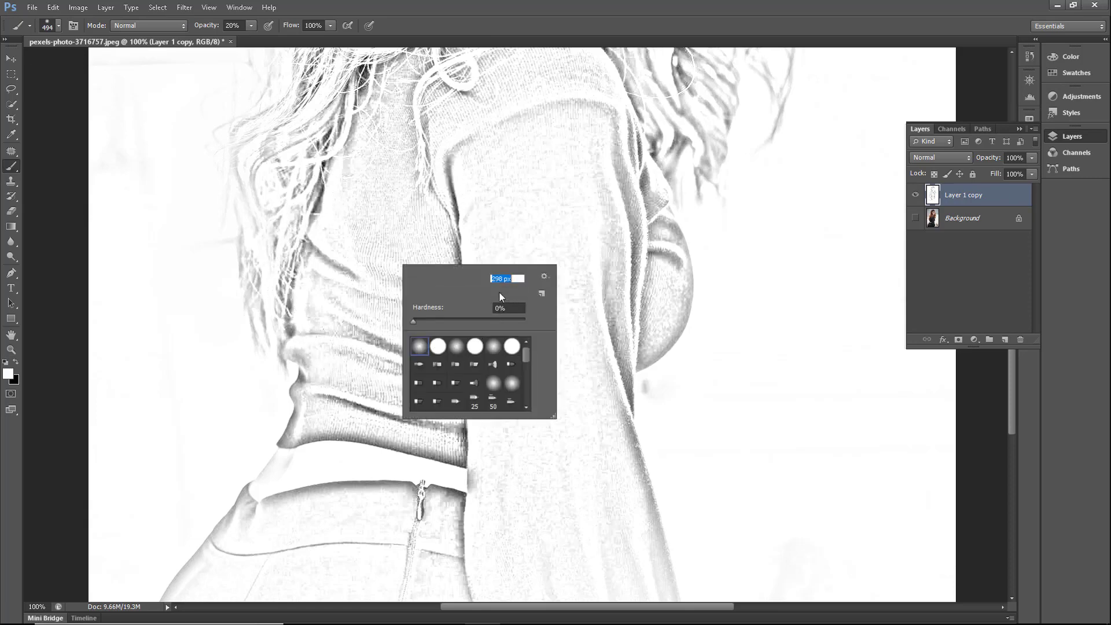
pyautogui.moveTo(385, 254)
pyautogui.mouseDown()
pyautogui.moveTo(384, 409)
pyautogui.moveTo(386, 249)
pyautogui.moveTo(414, 294)
pyautogui.moveTo(387, 265)
pyautogui.moveTo(394, 331)
pyautogui.moveTo(379, 227)
pyautogui.moveTo(386, 260)
pyautogui.moveTo(426, 274)
pyautogui.moveTo(387, 238)
pyautogui.moveTo(487, 265)
pyautogui.mouseUp()
# - Soften the shading on the sleeve and the blouse folds above the waist with a 197 px white brush
pyautogui.rightClick(429, 266)
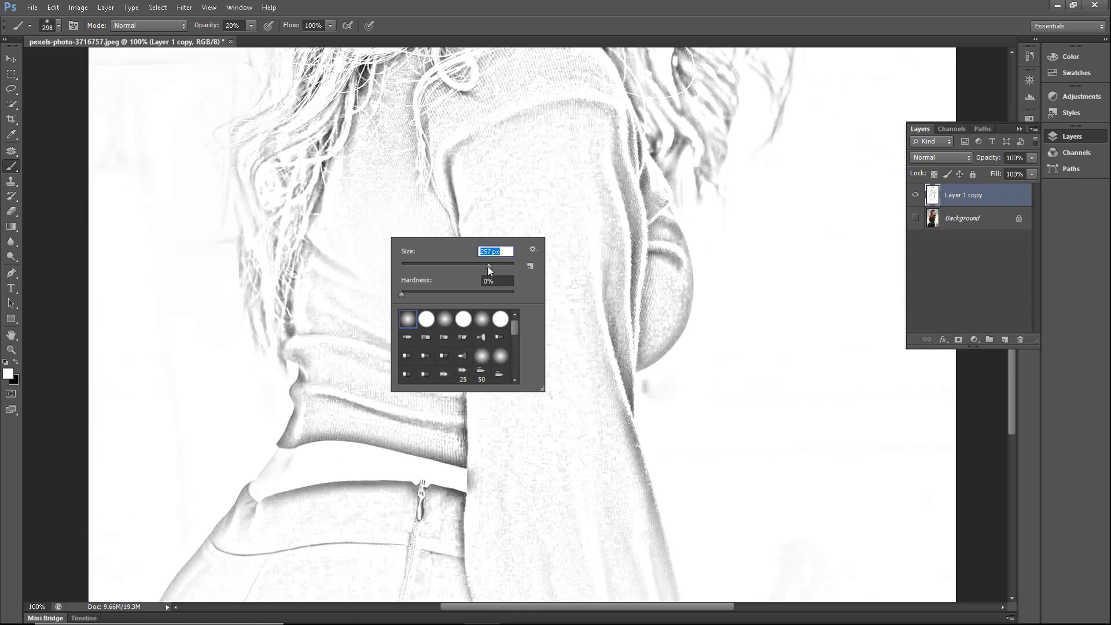
pyautogui.moveTo(558, 144)
pyautogui.mouseDown()
pyautogui.moveTo(529, 187)
pyautogui.moveTo(542, 293)
pyautogui.moveTo(546, 249)
pyautogui.moveTo(532, 416)
pyautogui.moveTo(543, 288)
pyautogui.moveTo(578, 275)
pyautogui.mouseUp()
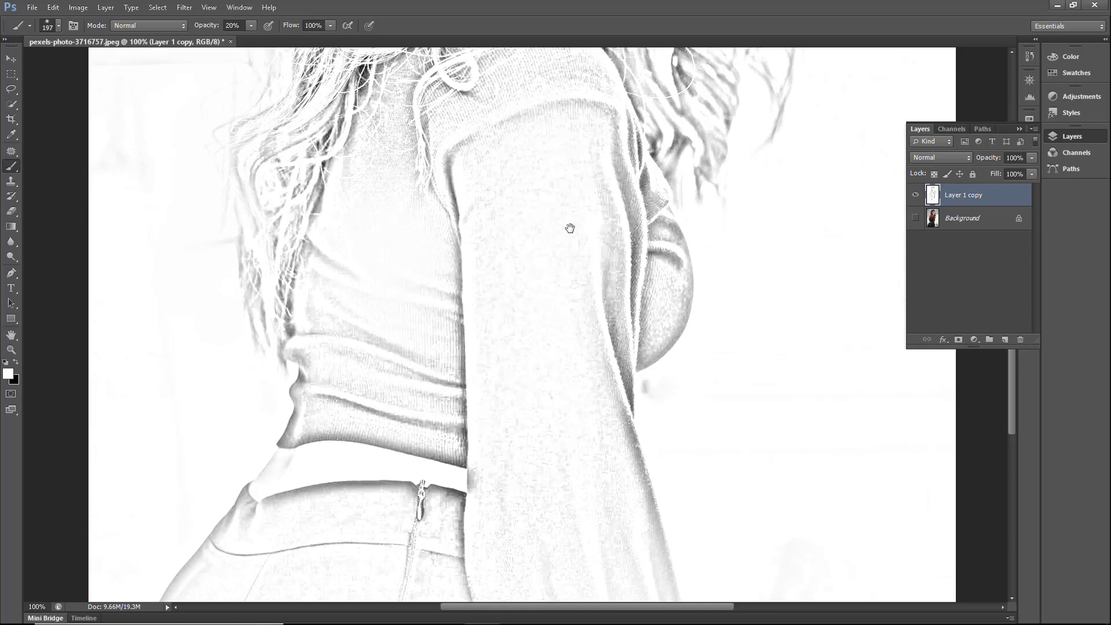
pyautogui.moveTo(568, 226); pyautogui.dragTo(573, 335)
pyautogui.moveTo(552, 197)
pyautogui.mouseDown()
pyautogui.moveTo(515, 186)
pyautogui.moveTo(560, 198)
pyautogui.moveTo(389, 241)
pyautogui.moveTo(356, 389)
pyautogui.moveTo(333, 376)
pyautogui.moveTo(342, 397)
pyautogui.mouseUp()
pyautogui.moveTo(439, 454); pyautogui.dragTo(447, 337)
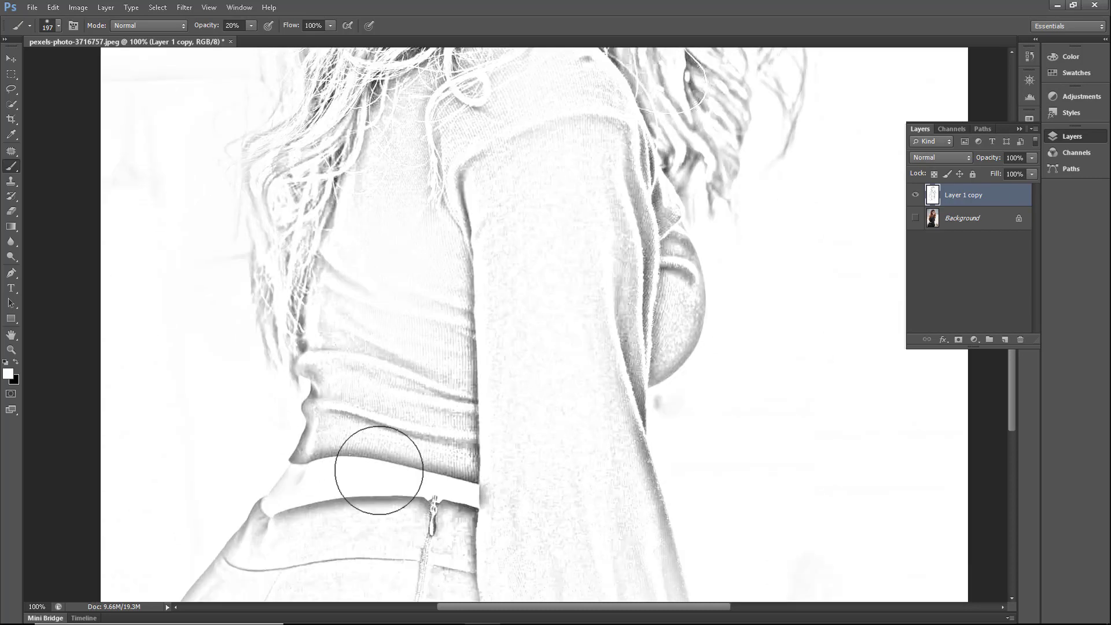
pyautogui.moveTo(380, 471)
pyautogui.mouseDown()
pyautogui.moveTo(445, 479)
pyautogui.moveTo(458, 508)
pyautogui.moveTo(323, 513)
pyautogui.moveTo(471, 495)
pyautogui.moveTo(473, 413)
pyautogui.moveTo(452, 421)
pyautogui.moveTo(380, 388)
pyautogui.moveTo(448, 382)
pyautogui.moveTo(443, 340)
pyautogui.moveTo(389, 328)
pyautogui.moveTo(413, 284)
pyautogui.mouseUp()
# - Lighten the remaining shading on the blouse back, waist folds and sleeve with a soft white 156 px brush at 20% opacity
pyautogui.rightClick(413, 285)
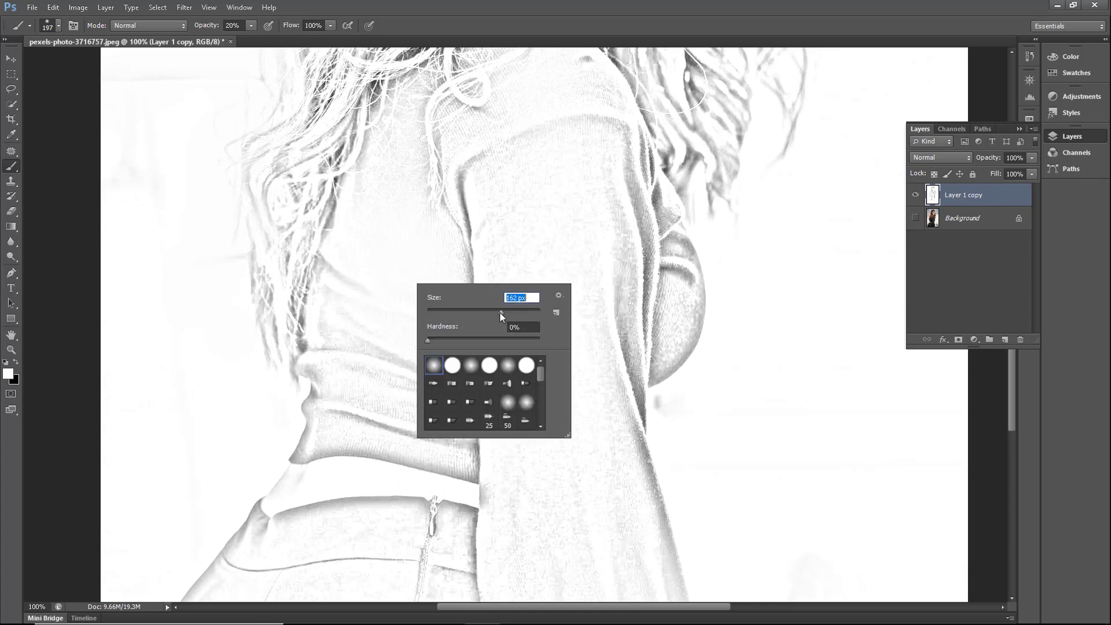
pyautogui.moveTo(499, 311); pyautogui.dragTo(496, 311)
pyautogui.click(405, 287)
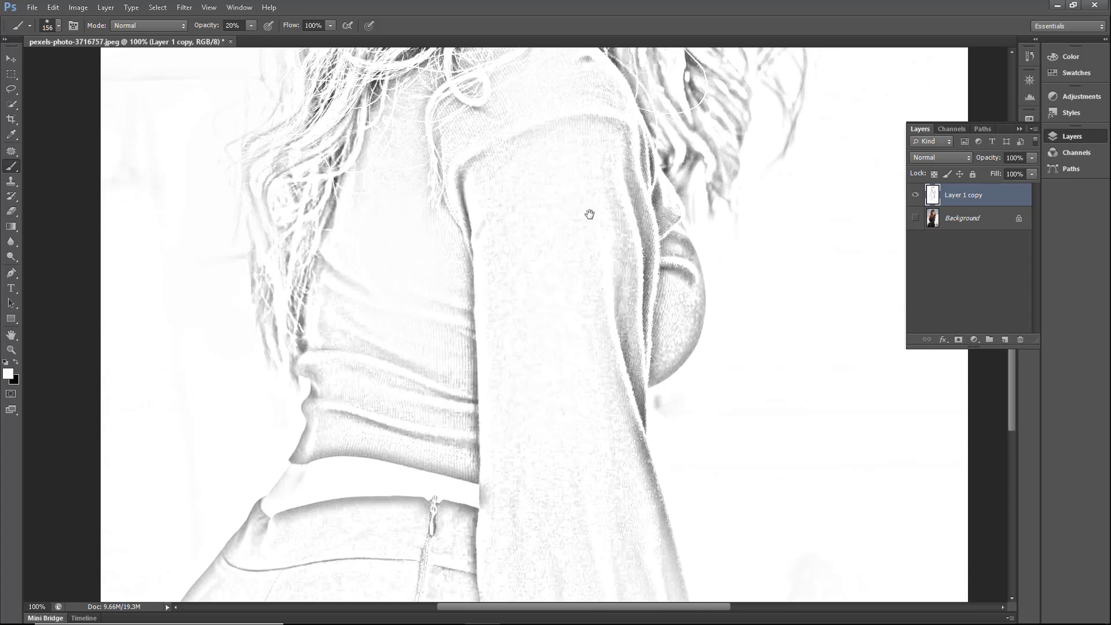
pyautogui.moveTo(590, 214); pyautogui.dragTo(570, 313)
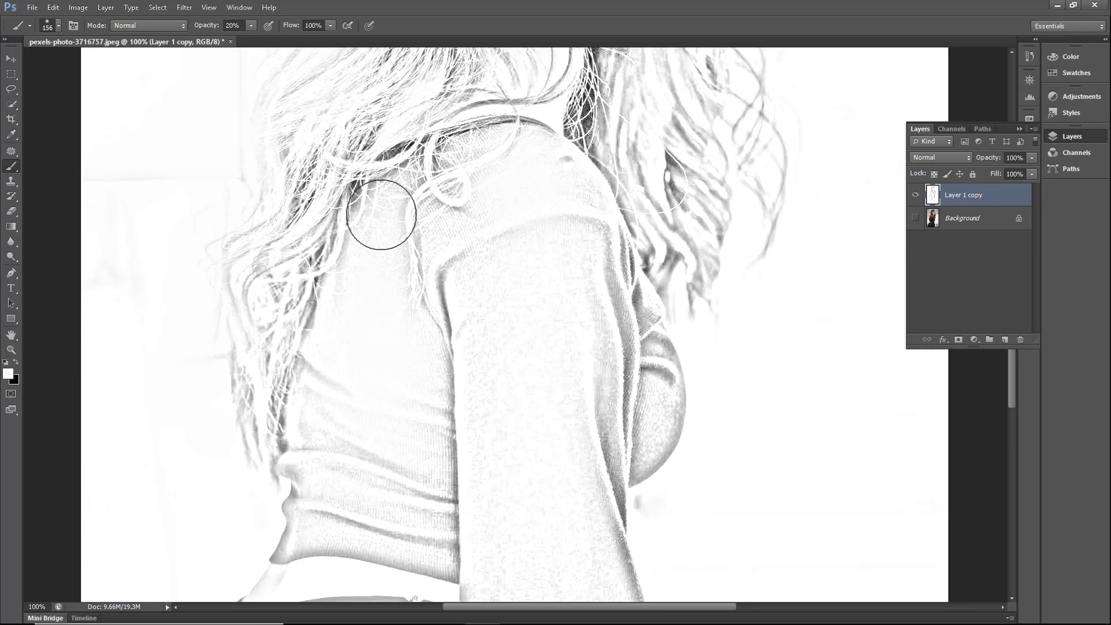
pyautogui.moveTo(566, 411); pyautogui.dragTo(546, 300)
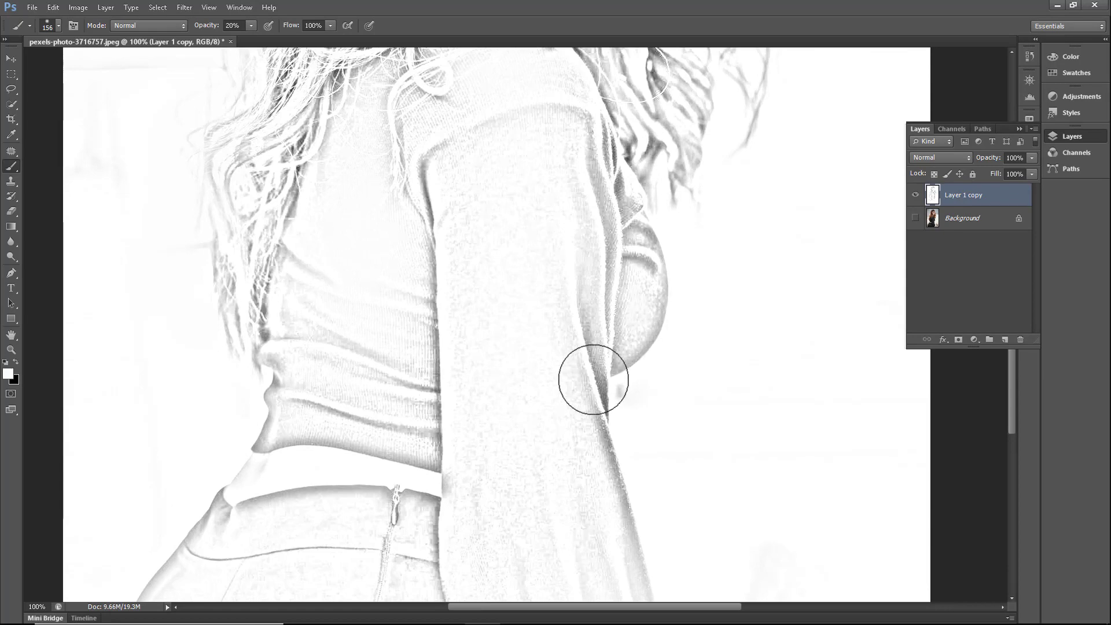
pyautogui.moveTo(504, 451); pyautogui.dragTo(515, 399)
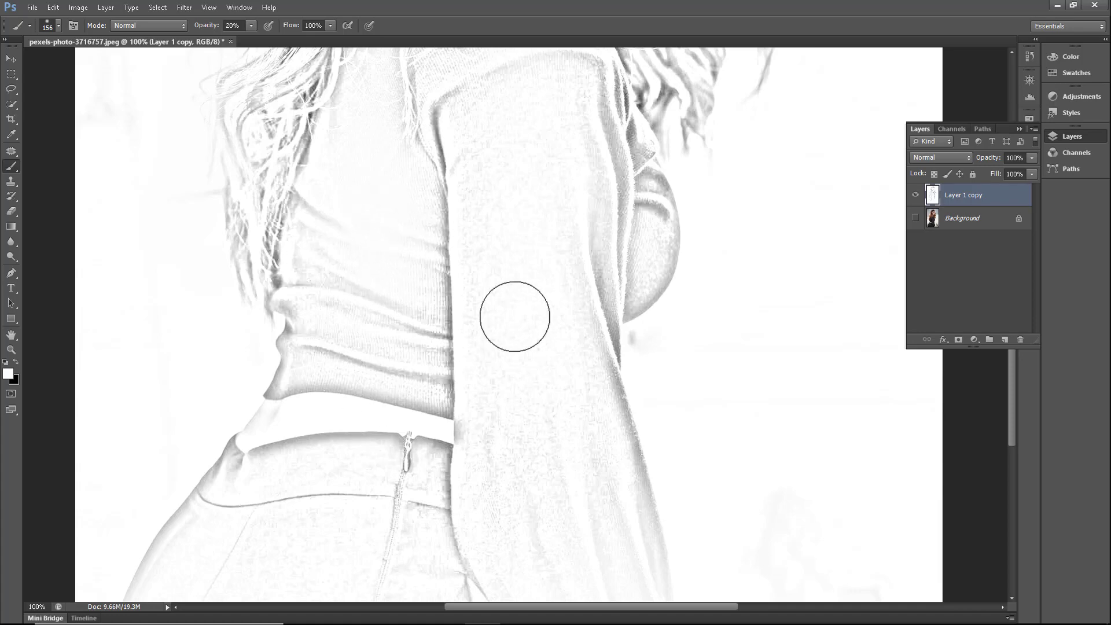
pyautogui.moveTo(504, 252); pyautogui.dragTo(469, 441)
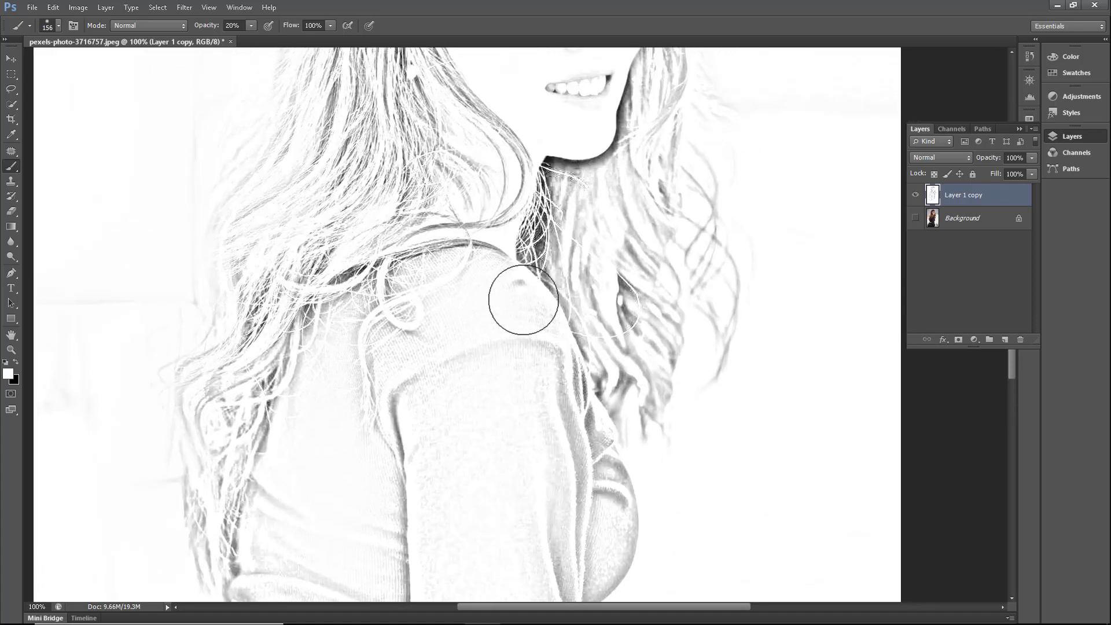
# - Fade the stray hairs above the top of the head with a soft white 201 px brush at 20% opacity
pyautogui.moveTo(602, 258); pyautogui.dragTo(625, 297)
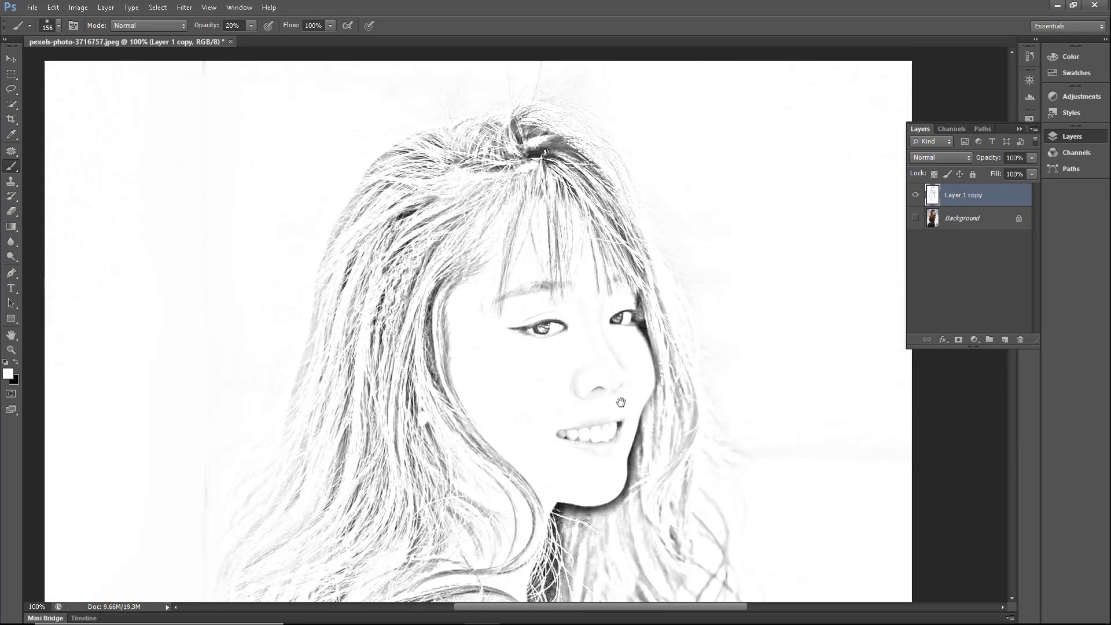
pyautogui.rightClick(583, 109)
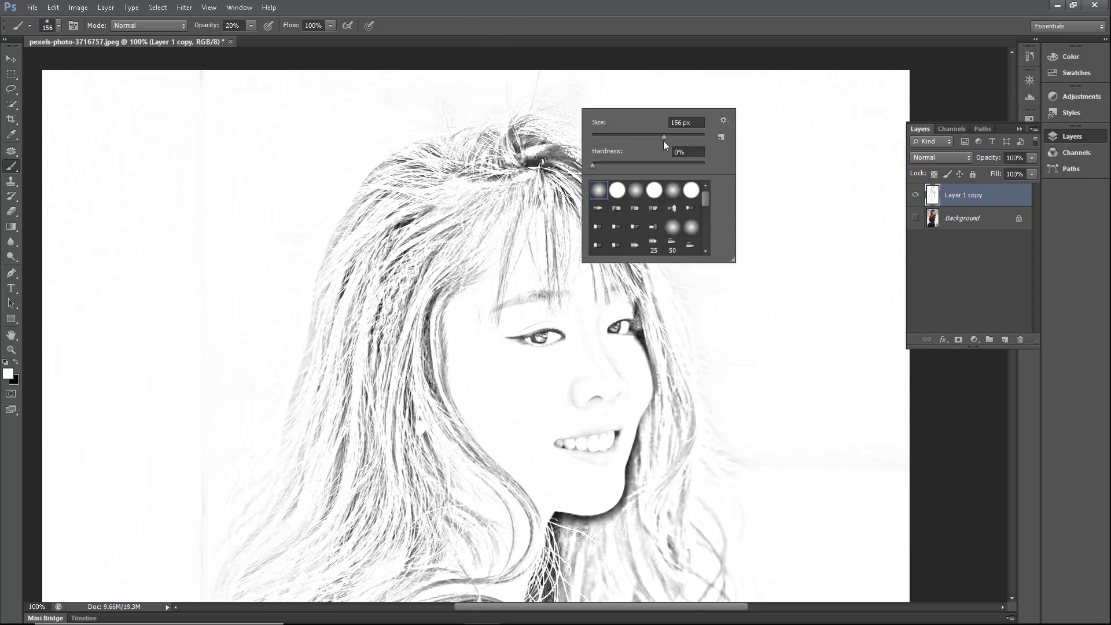
pyautogui.moveTo(673, 138); pyautogui.dragTo(677, 138)
pyautogui.click(494, 192)
pyautogui.click(542, 240)
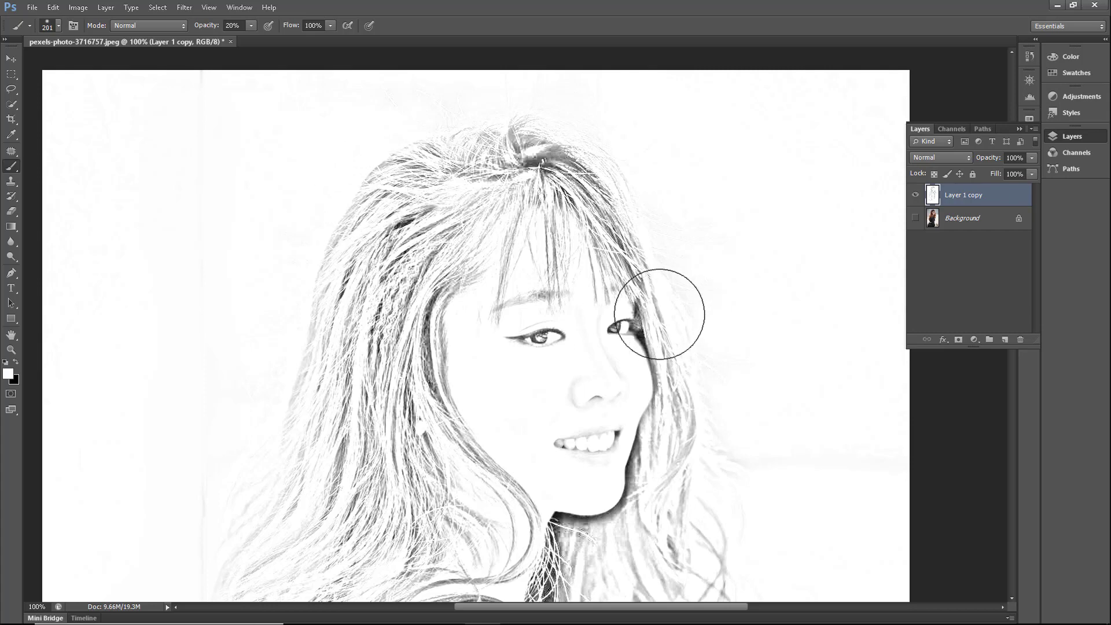
# - Soften the dark shading beside the eye, along the jaw and in the hair under the chin with a white 92 px brush
pyautogui.rightClick(740, 300)
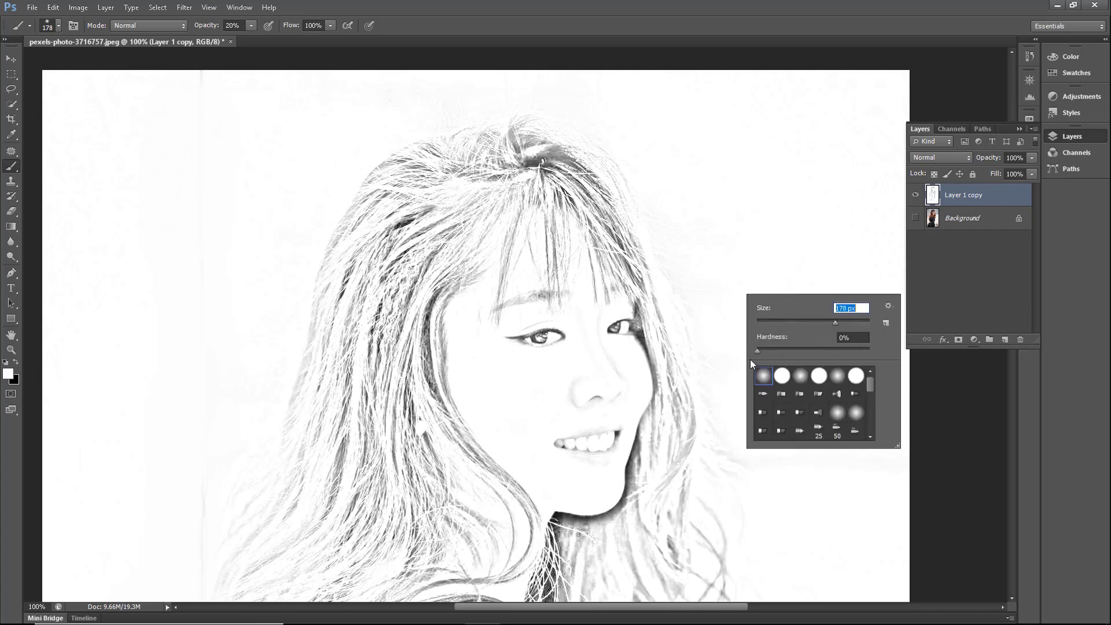
pyautogui.moveTo(818, 324); pyautogui.dragTo(807, 323)
pyautogui.press('[')
pyautogui.press('Return')
pyautogui.moveTo(721, 322); pyautogui.dragTo(702, 255)
pyautogui.moveTo(622, 271)
pyautogui.mouseDown()
pyautogui.moveTo(630, 374)
pyautogui.moveTo(603, 445)
pyautogui.moveTo(548, 449)
pyautogui.moveTo(567, 454)
pyautogui.moveTo(536, 467)
pyautogui.moveTo(614, 491)
pyautogui.mouseUp()
pyautogui.scroll(-5, 614, 491)
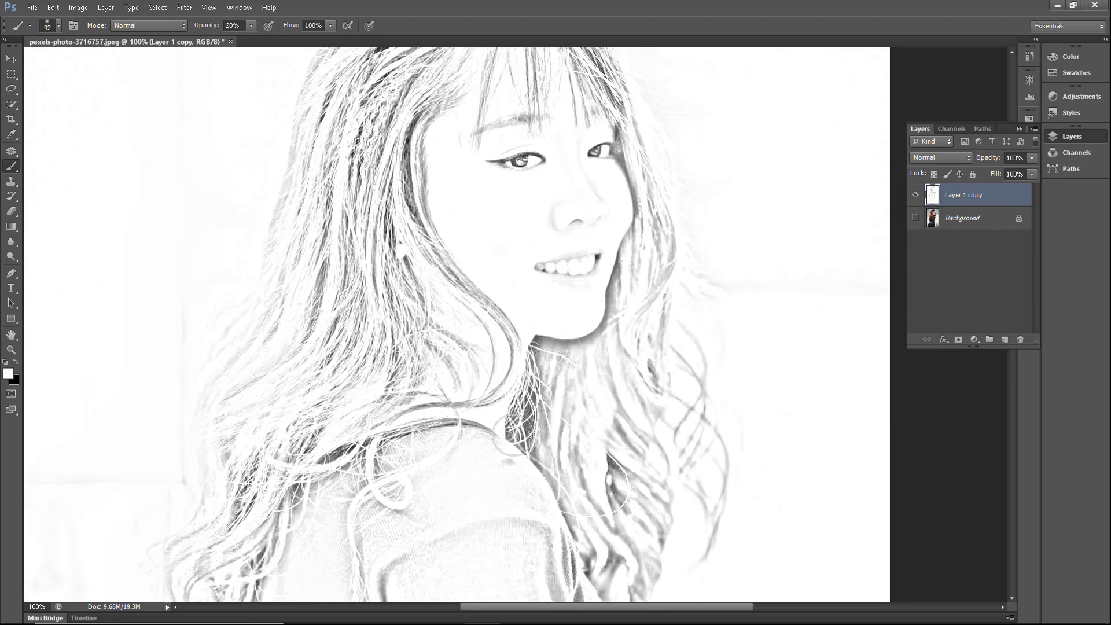
pyautogui.moveTo(396, 436); pyautogui.dragTo(383, 446)
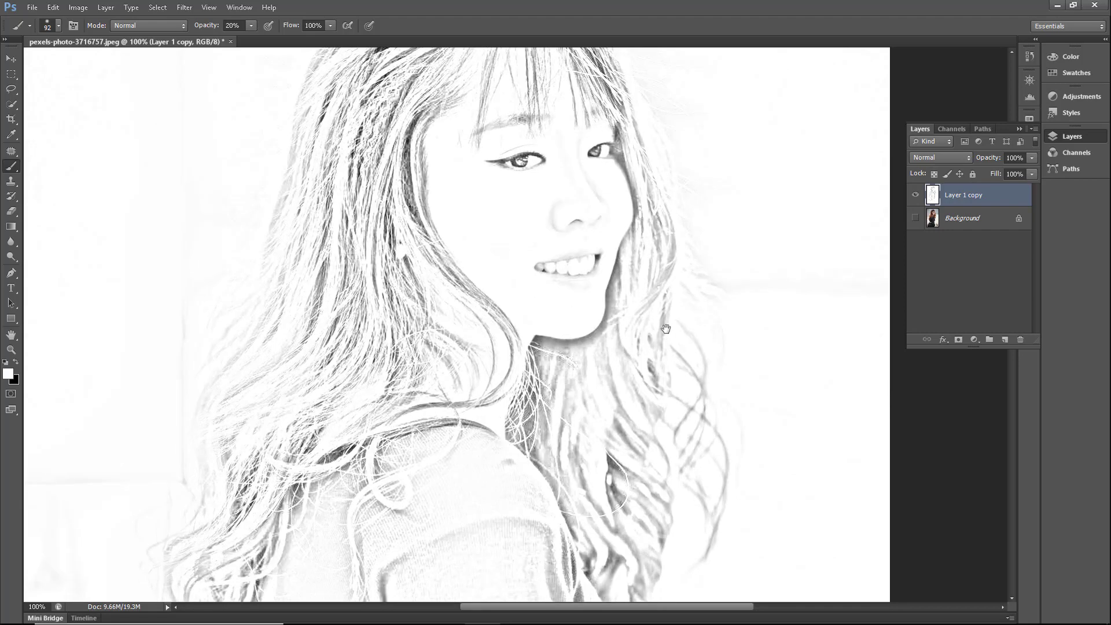
pyautogui.moveTo(673, 295); pyautogui.dragTo(639, 353)
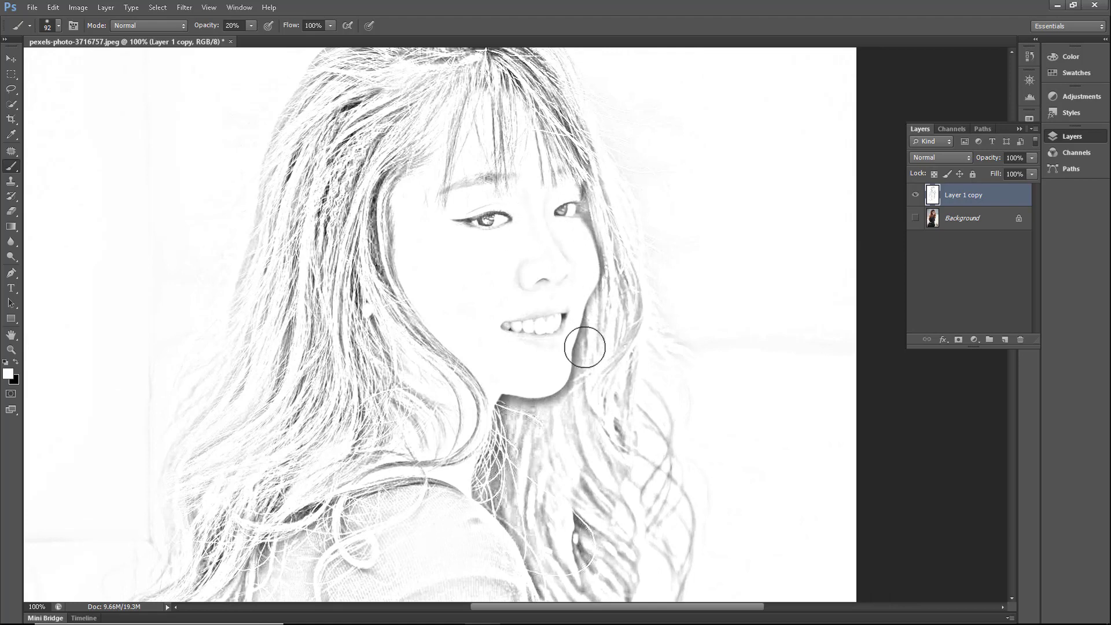
pyautogui.moveTo(684, 366); pyautogui.dragTo(710, 204)
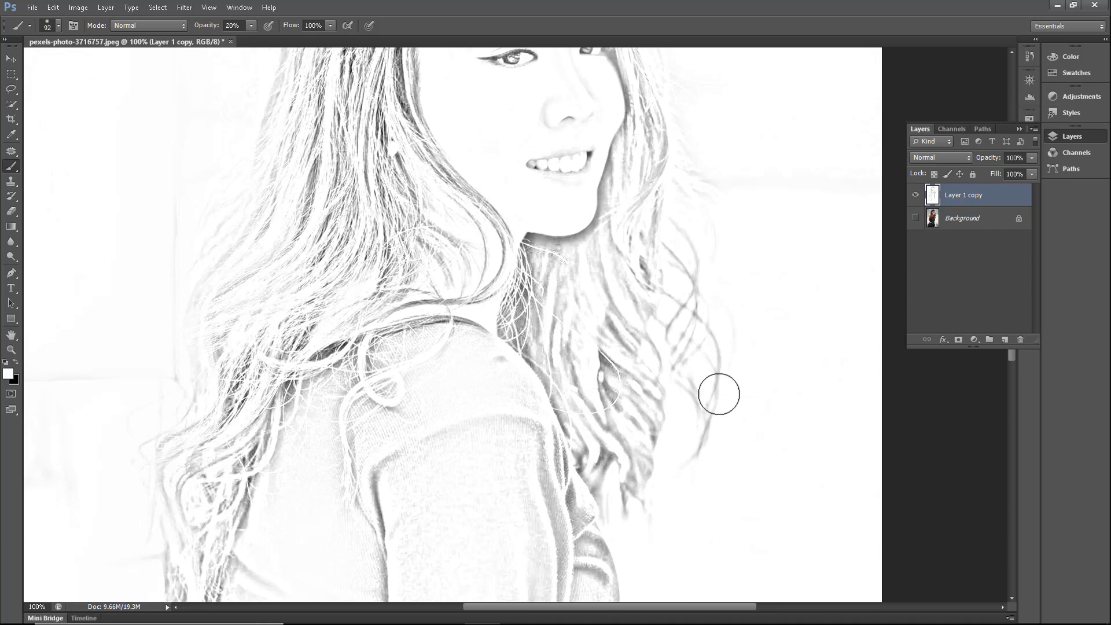
# - Make a rectangular selection around the whole sketch, inset slightly and evenly from the image edges
pyautogui.hotkey('ctrl', '-')
pyautogui.hotkey('ctrl', '-')
pyautogui.hotkey('ctrl', '-')
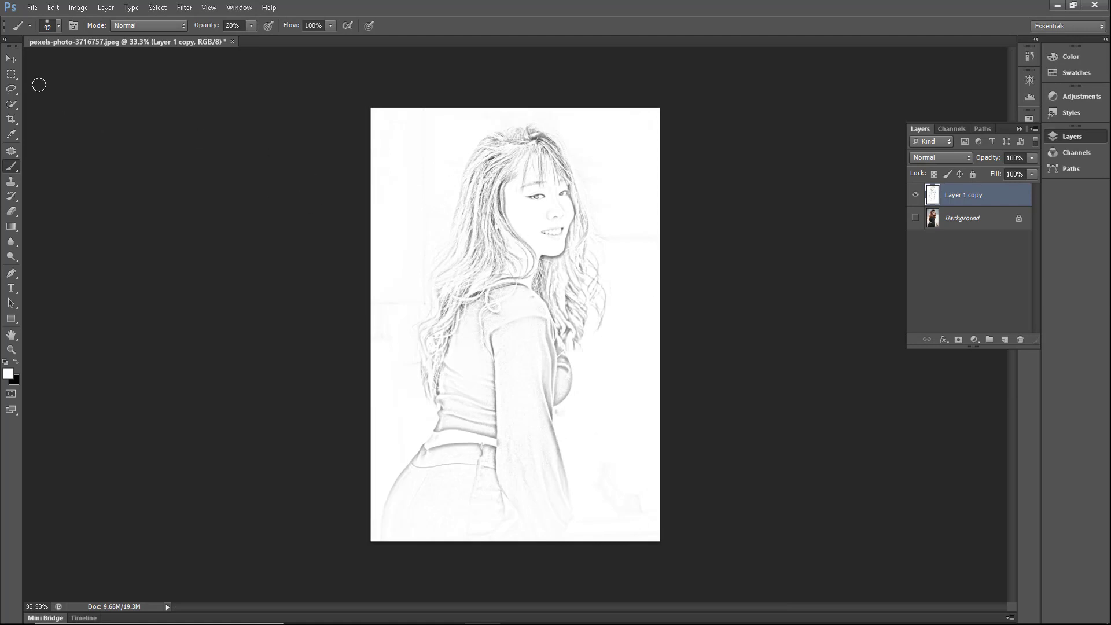
pyautogui.click(14, 61)
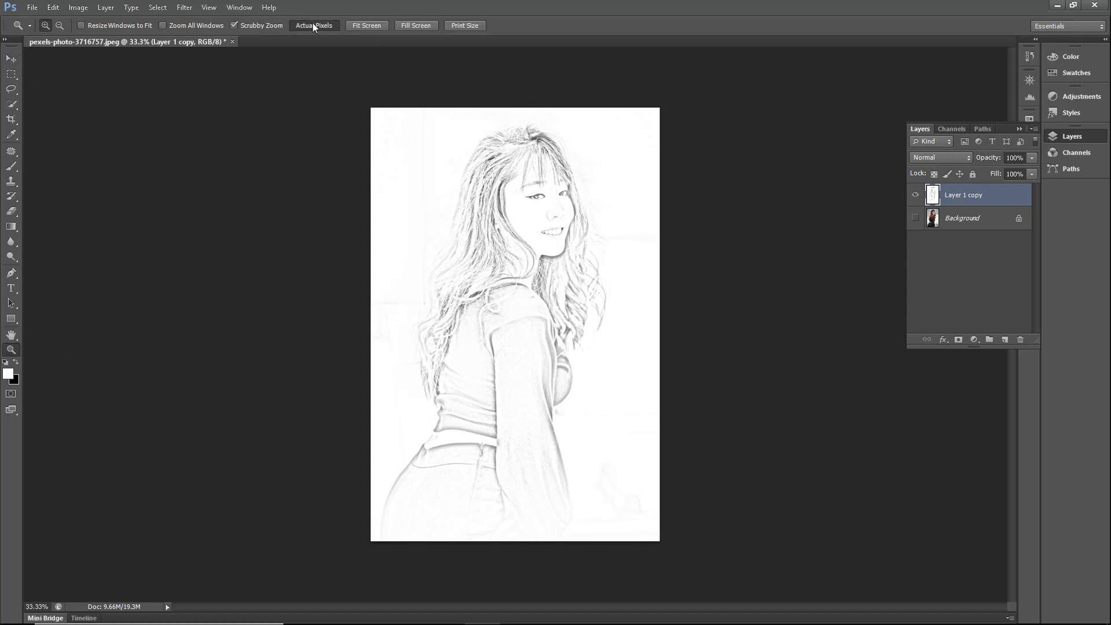
pyautogui.click(312, 25)
pyautogui.click(359, 25)
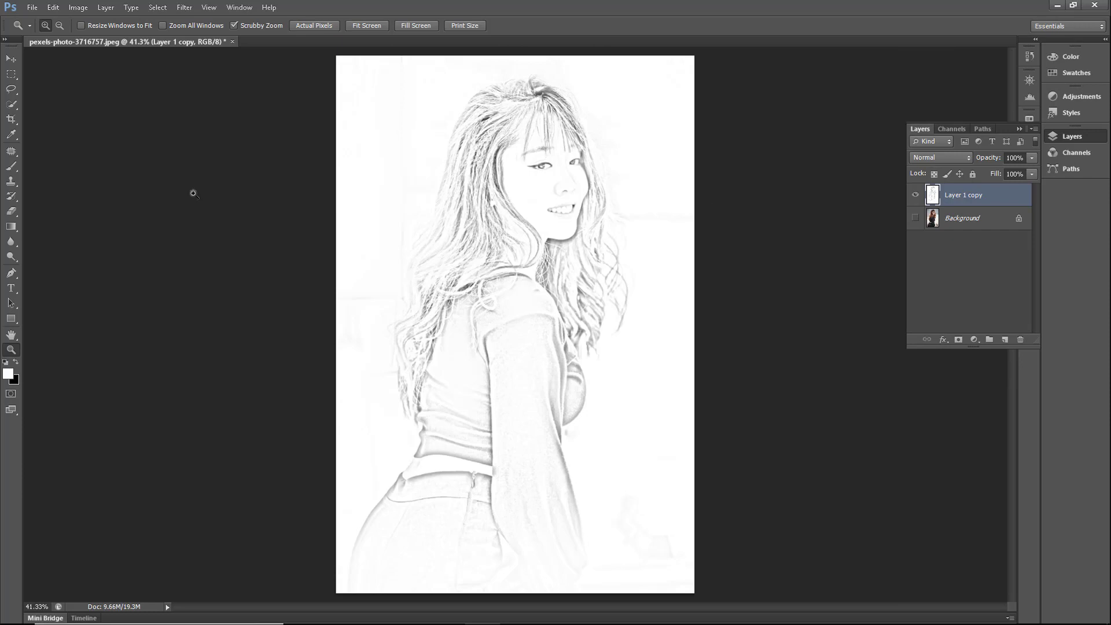
pyautogui.click(13, 76)
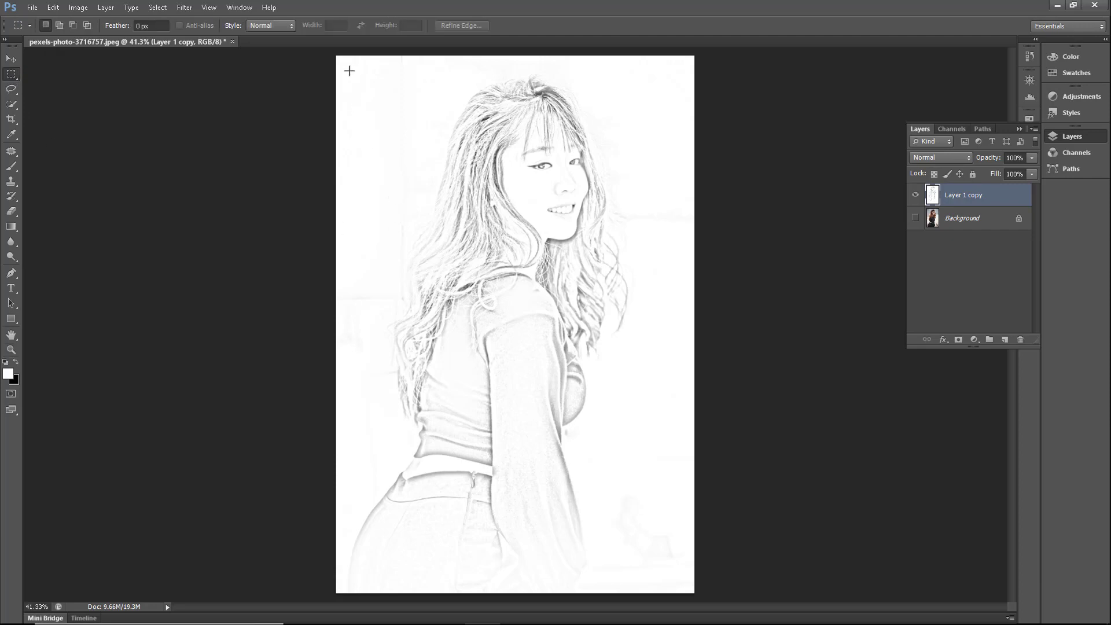
pyautogui.moveTo(352, 74); pyautogui.dragTo(681, 581)
# - Stroke the rectangular selection with a thin black line, centered at 100% opacity, and deselect it
pyautogui.click(16, 362)
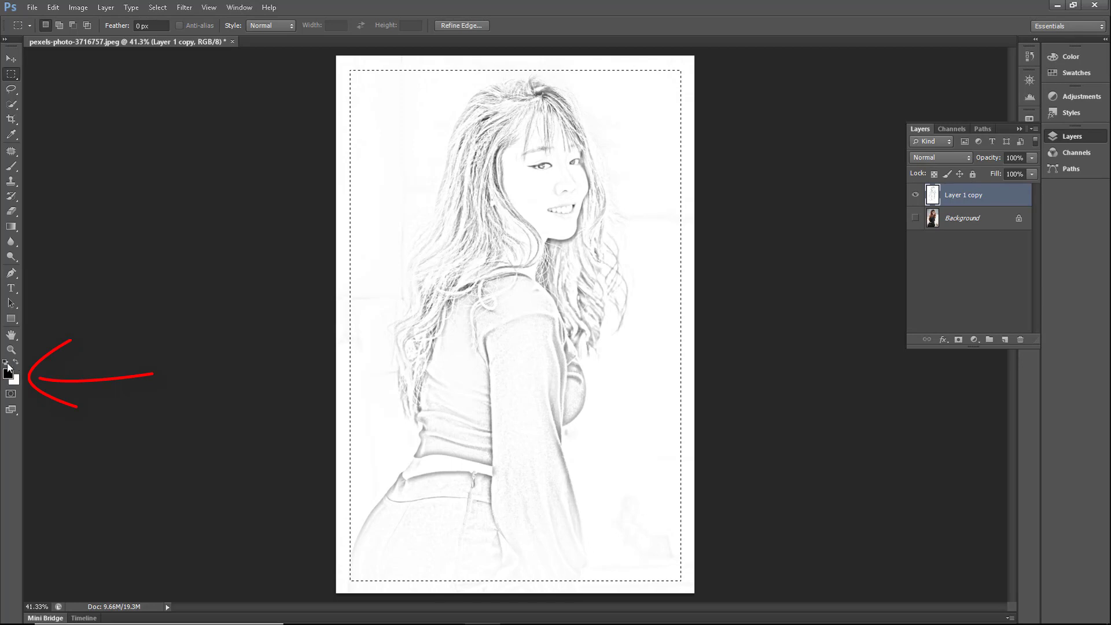
pyautogui.rightClick(647, 271)
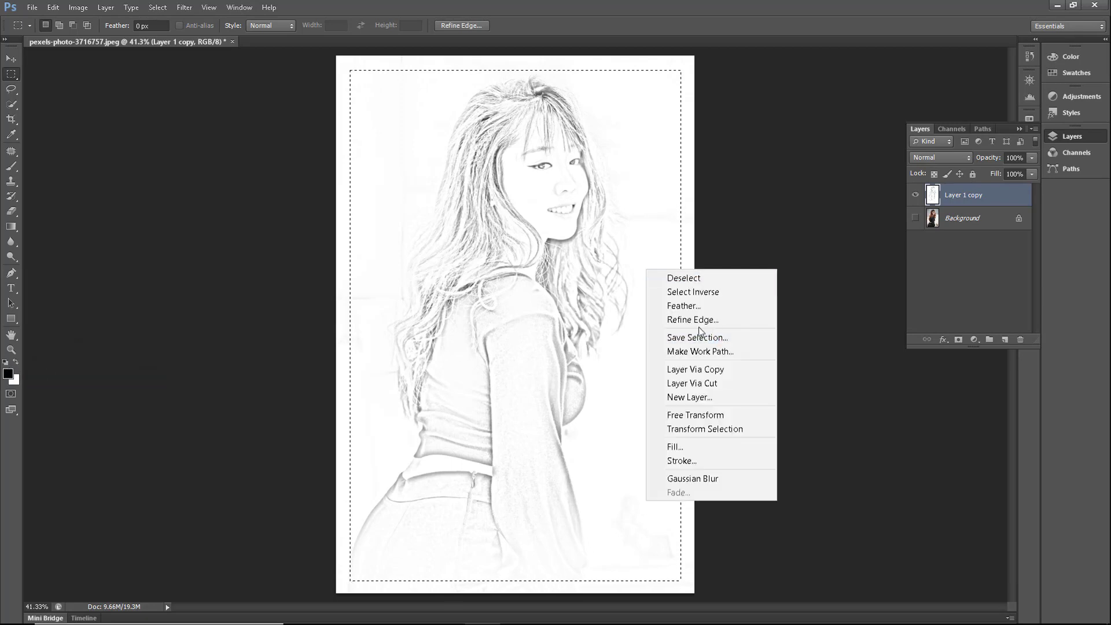
pyautogui.click(681, 462)
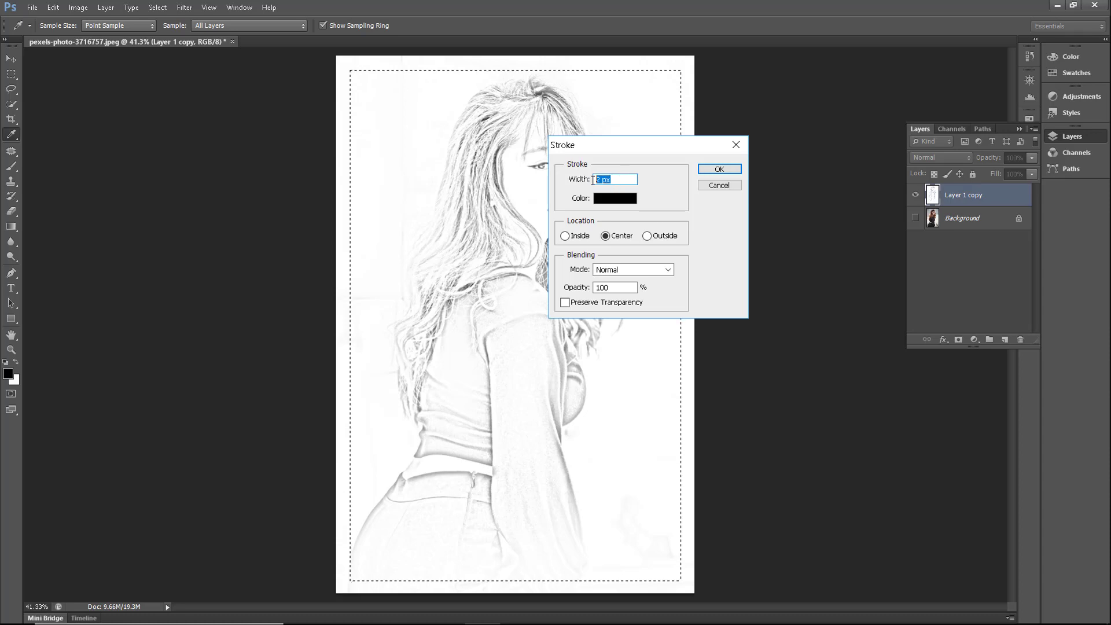
pyautogui.click(718, 169)
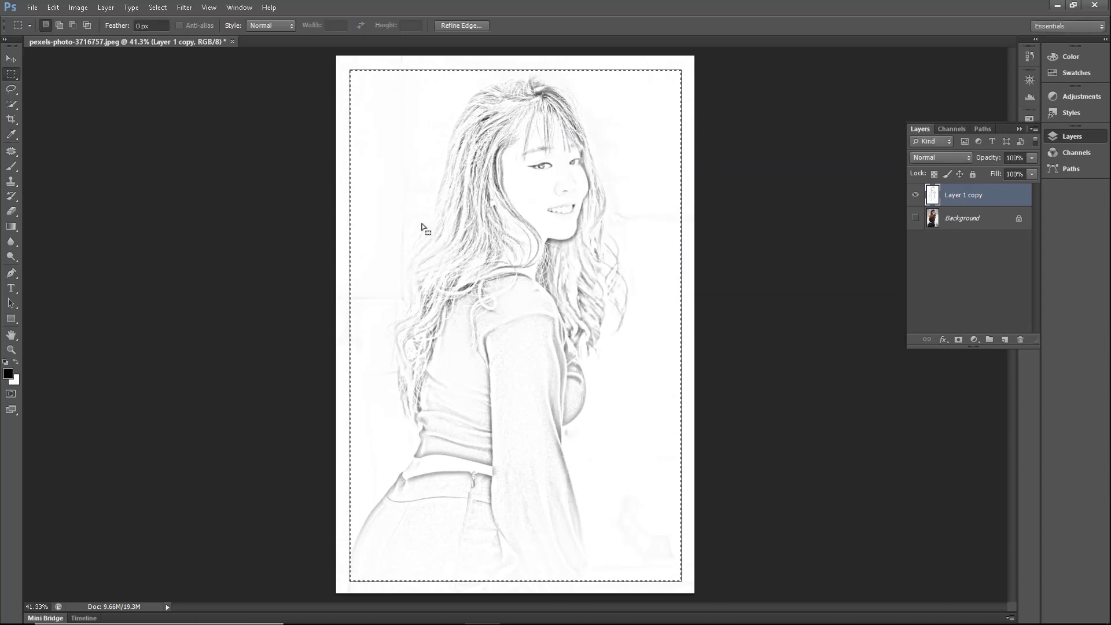
pyautogui.hotkey('ctrl', 'd')
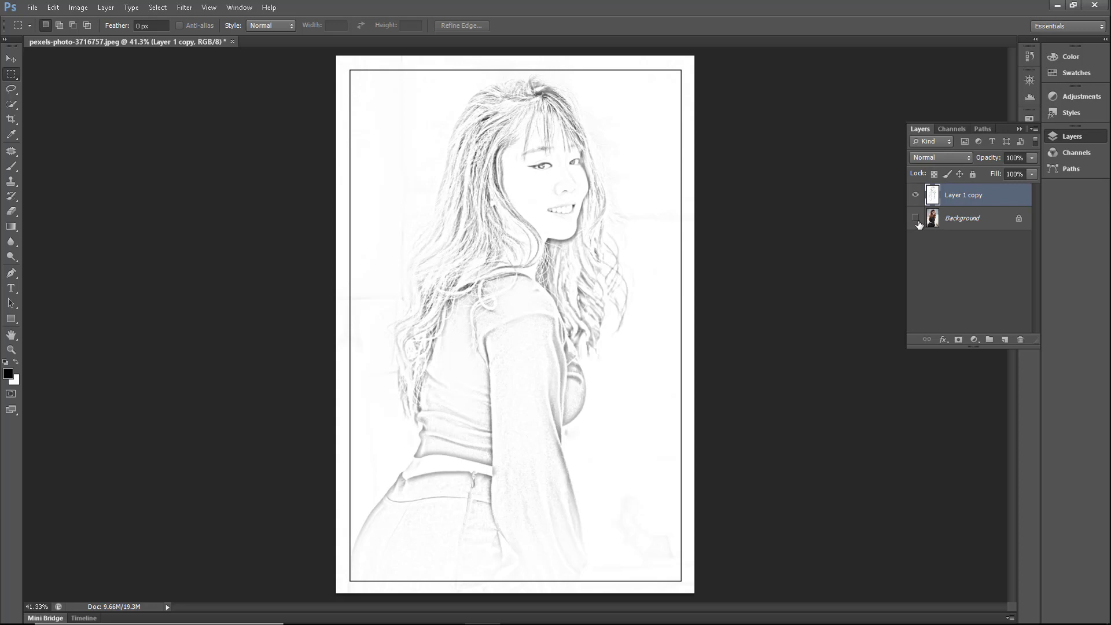
# - Show the Background layer and toggle the sketch layer's visibility to compare it with the original photo
pyautogui.click(914, 197)
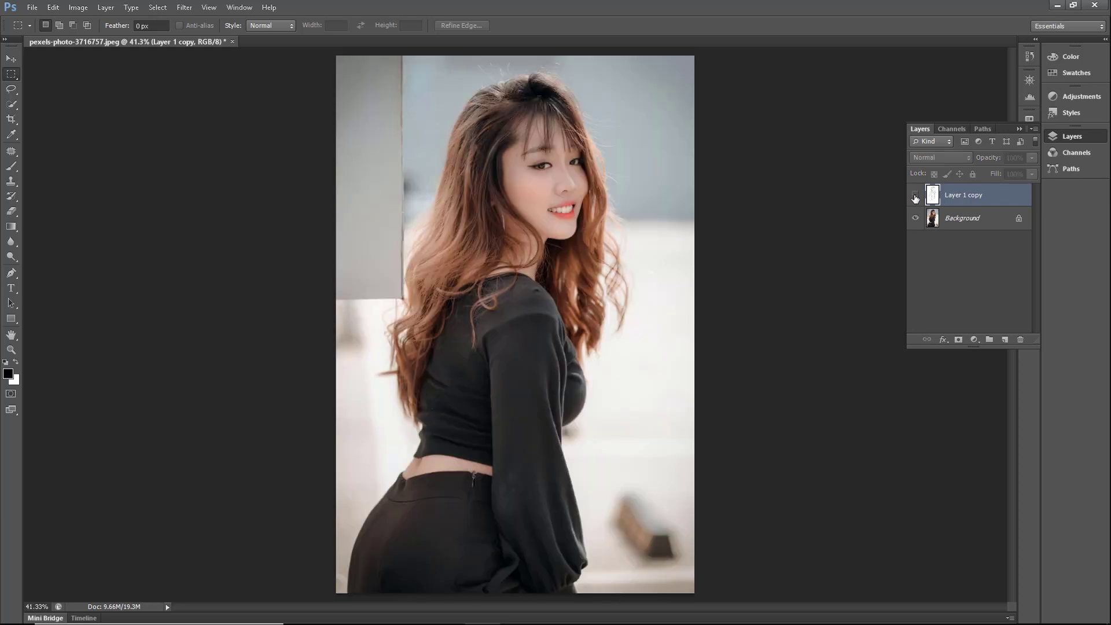
pyautogui.click(915, 197)
pyautogui.click(915, 196)
pyautogui.click(915, 196)
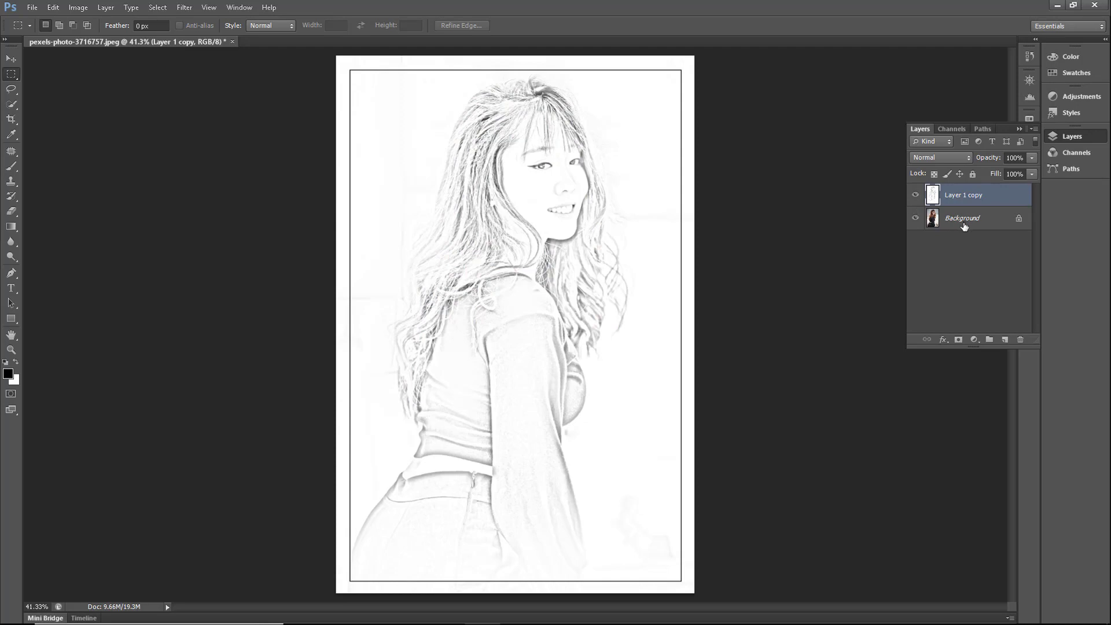
# - Convert the Background into a regular layer and extend the canvas on its right side to about double width with the Crop tool
pyautogui.doubleClick(963, 224)
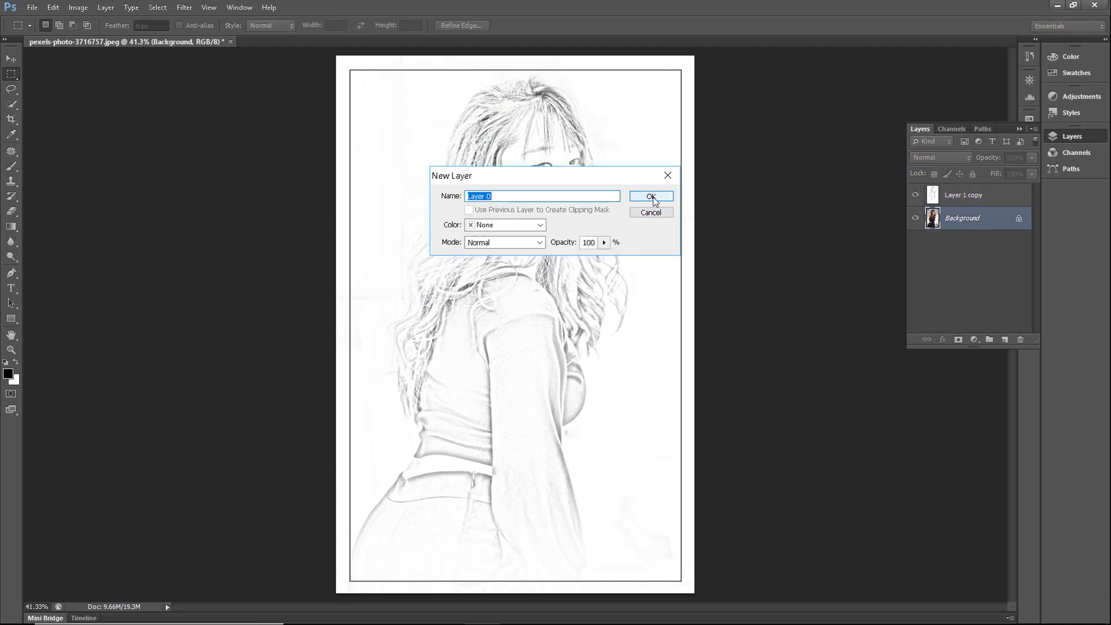
pyautogui.click(652, 197)
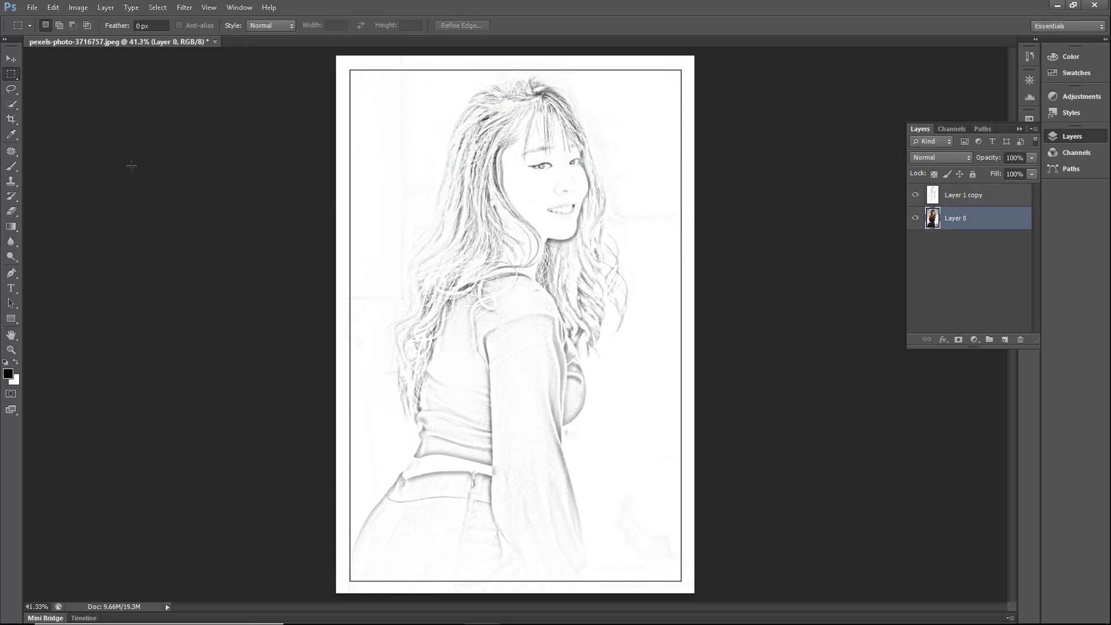
pyautogui.click(11, 119)
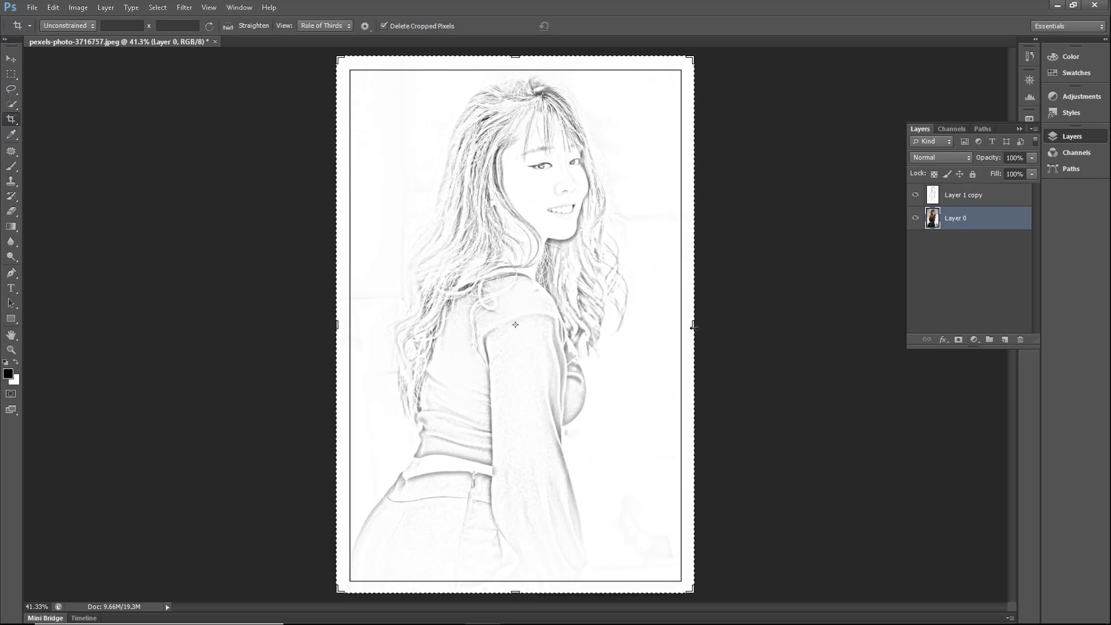
pyautogui.moveTo(694, 326); pyautogui.dragTo(874, 333)
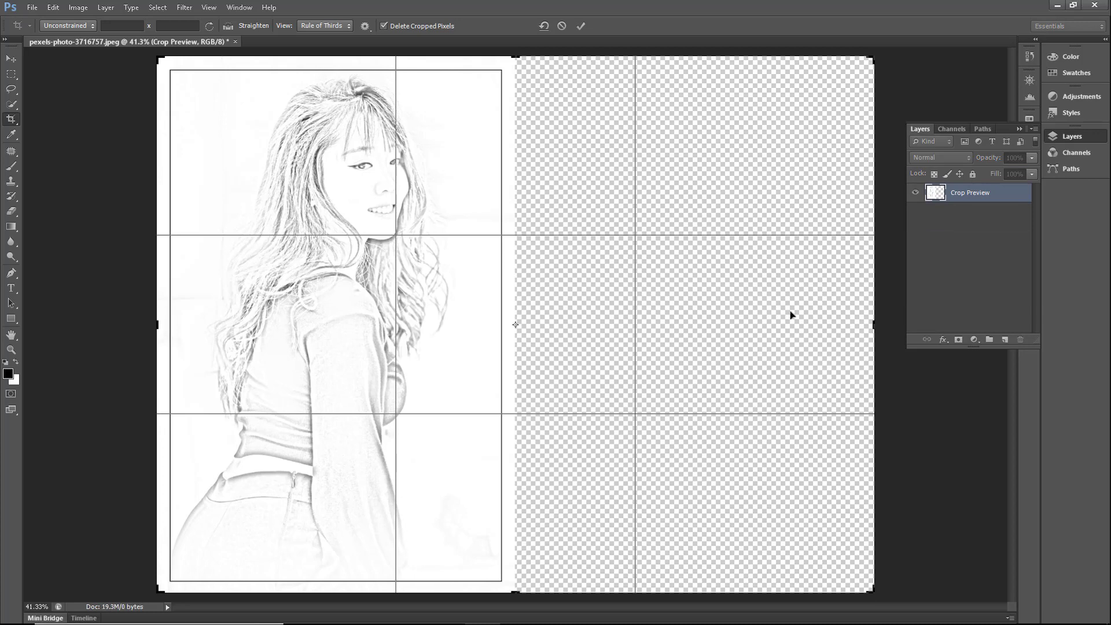
pyautogui.press('Return')
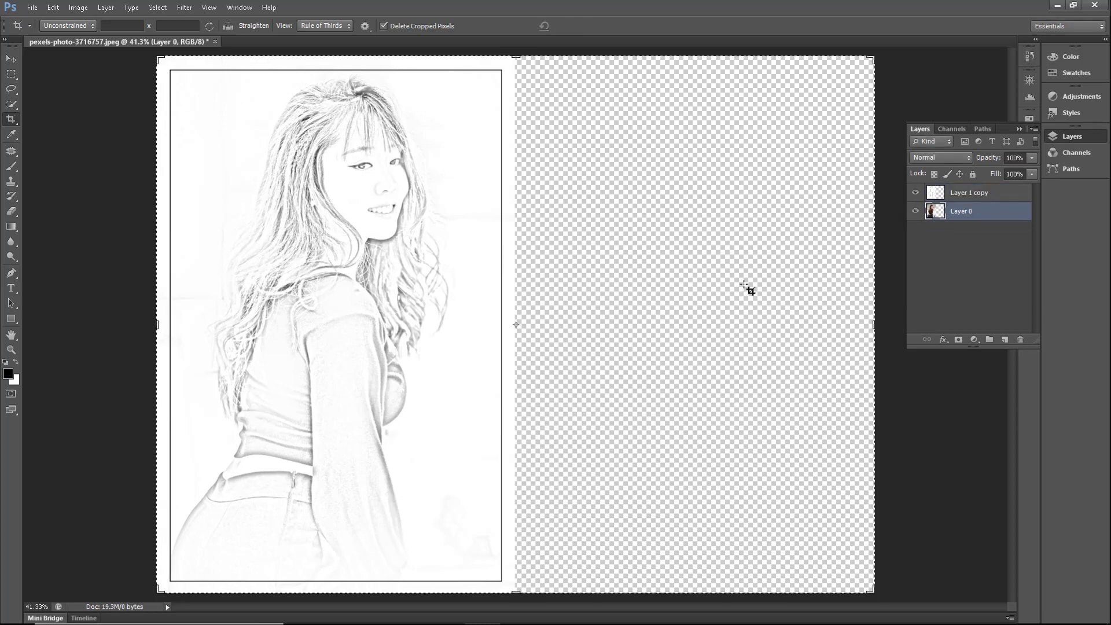
# - Move the Layer 1 copy sketch into the empty half of the canvas, directly beside the original photo
pyautogui.click(966, 195)
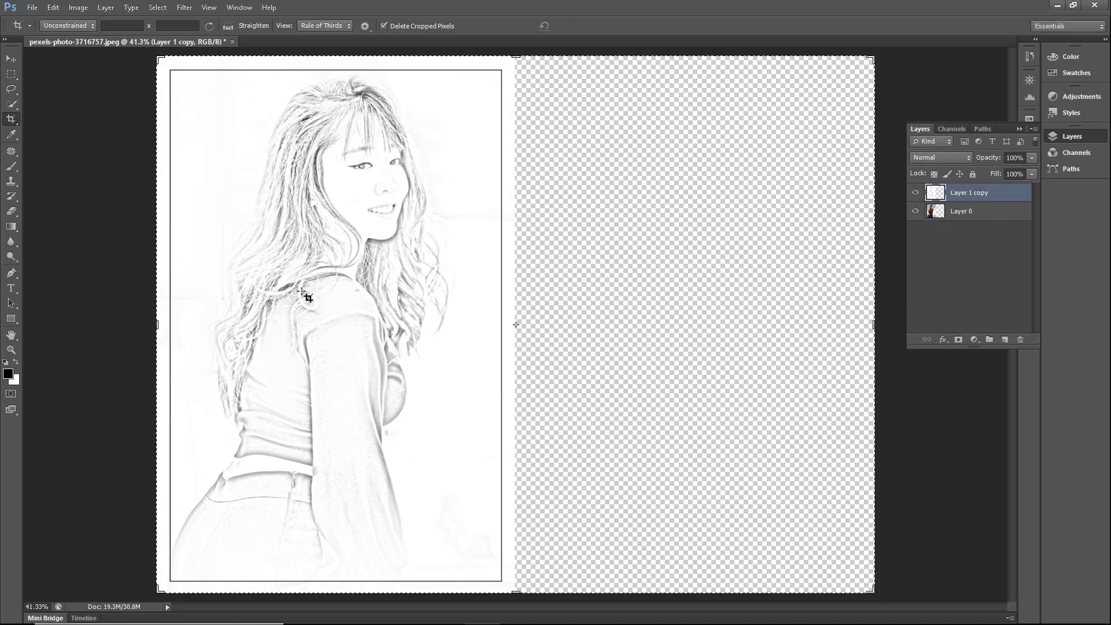
pyautogui.press('v')
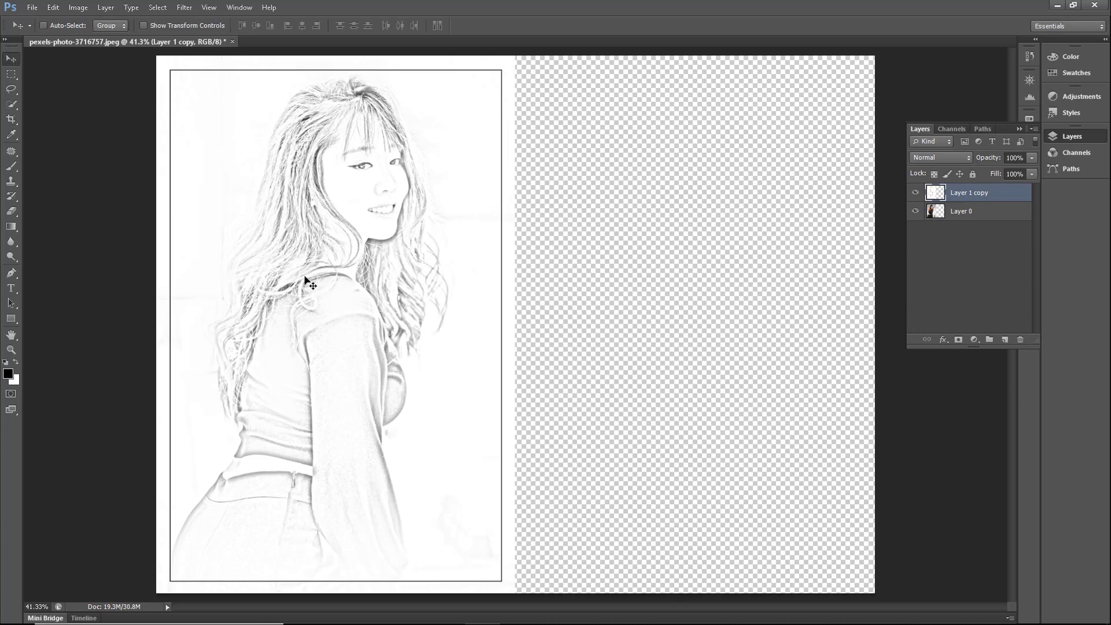
pyautogui.moveTo(304, 279)
pyautogui.mouseDown()
pyautogui.moveTo(345, 289)
pyautogui.moveTo(664, 293)
pyautogui.mouseUp()
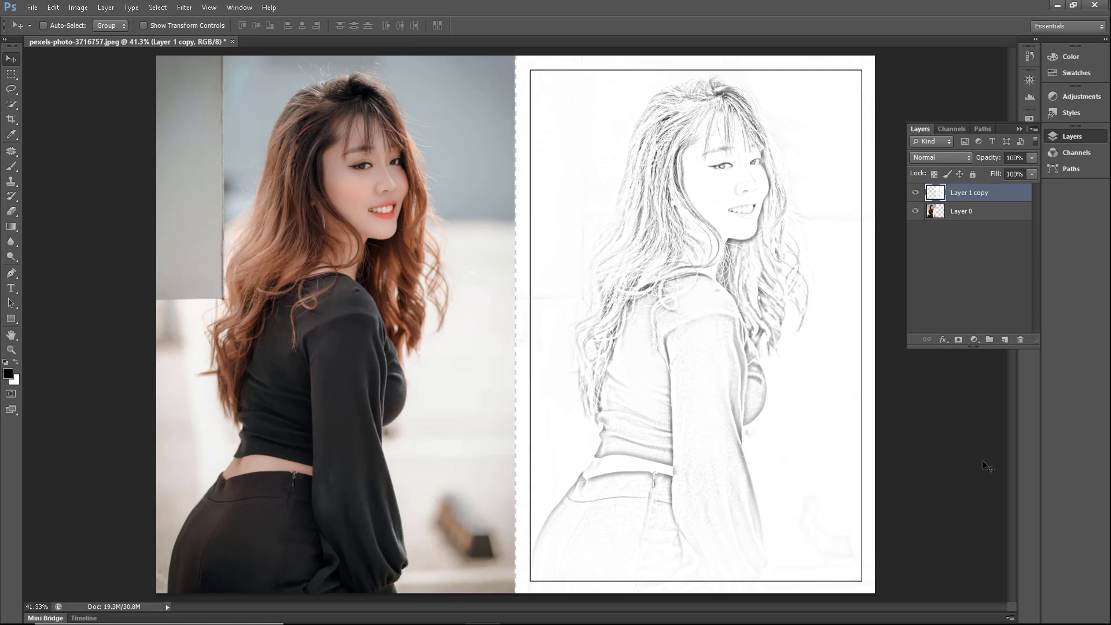
# - Toggle the visibility of the sketch layer and the photo layer to check the side-by-side comparison
pyautogui.click(915, 194)
pyautogui.click(916, 193)
pyautogui.click(915, 211)
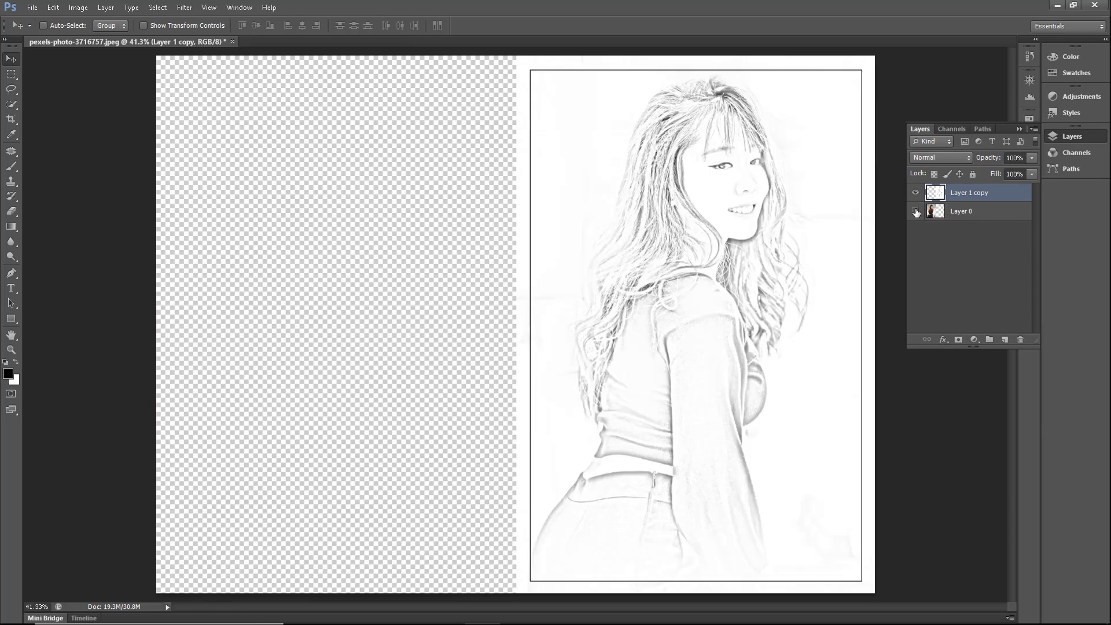
pyautogui.click(916, 212)
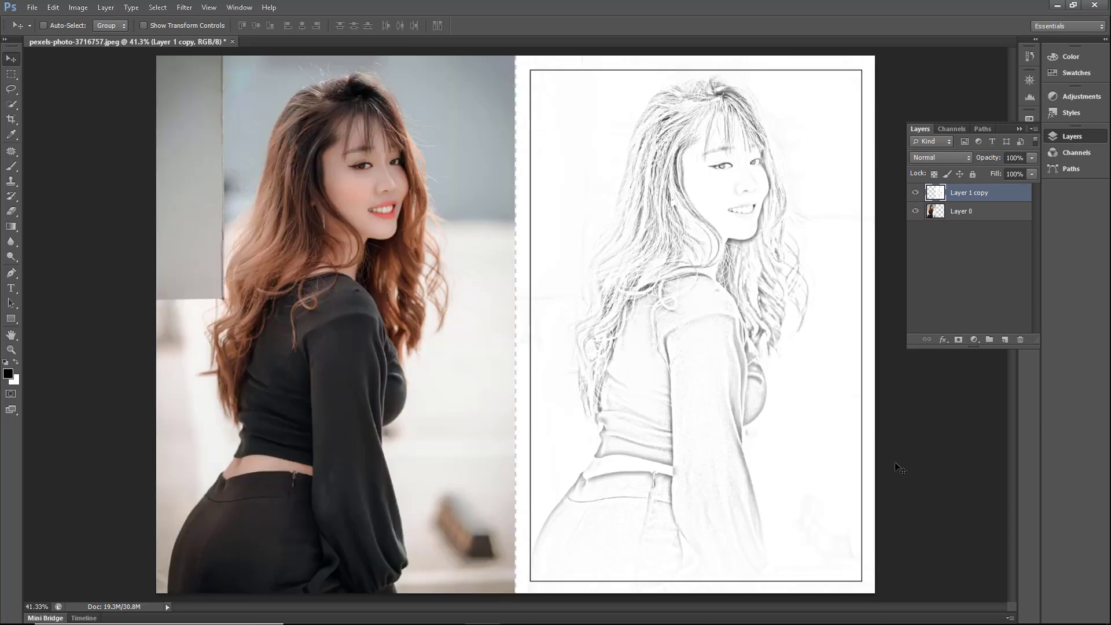